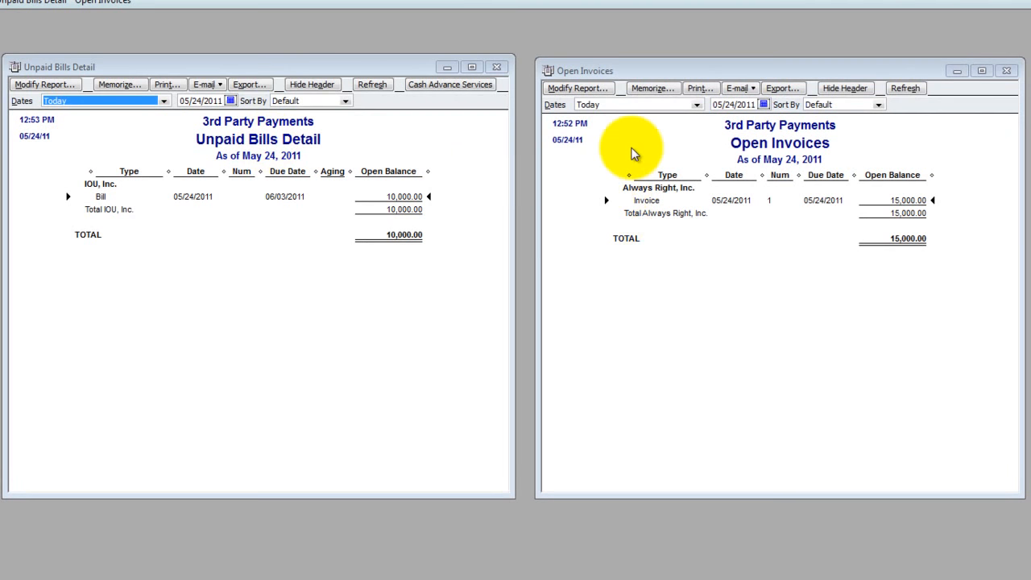
# - Examine the open balances of IOU, Inc. in Unpaid Bills Detail and Always Right, Inc. in Open Invoices
pyautogui.moveTo(657, 71); pyautogui.dragTo(672, 68)
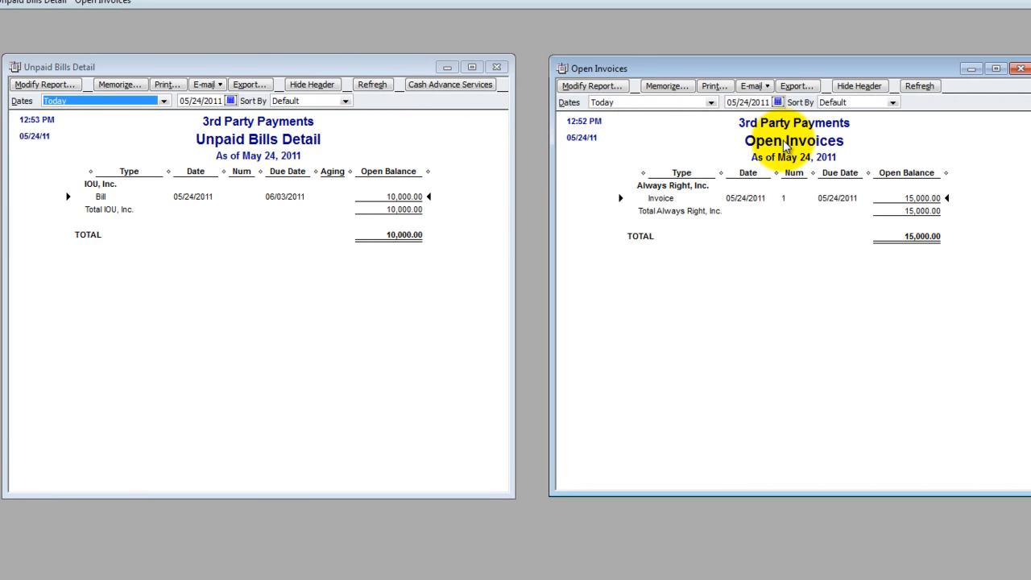
pyautogui.click(292, 155)
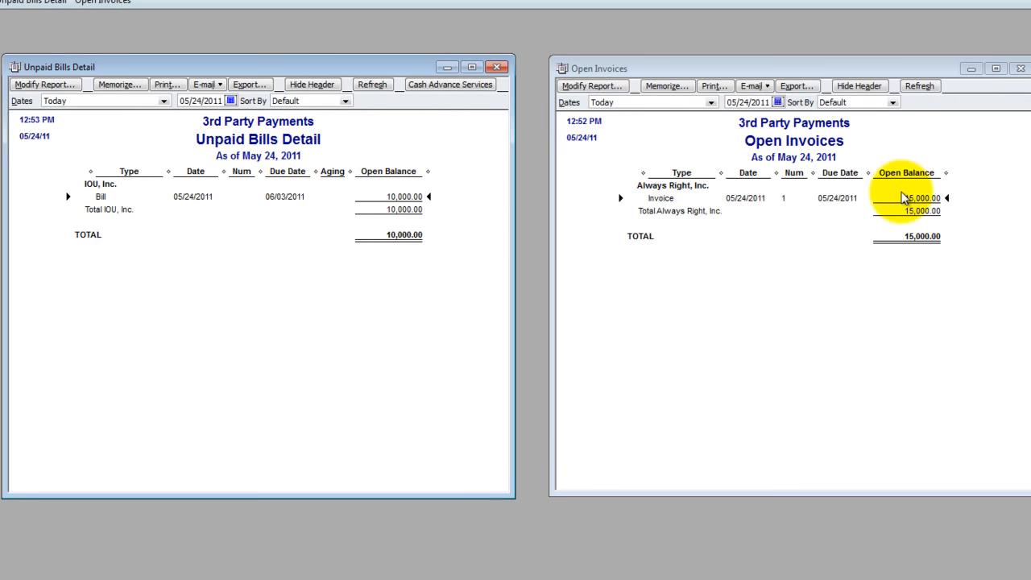
pyautogui.click(680, 200)
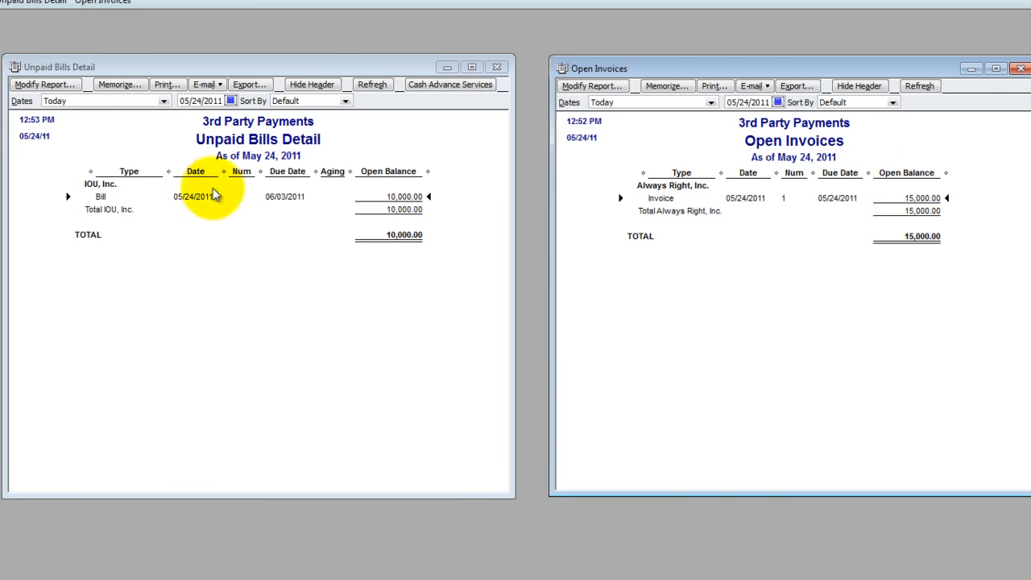
pyautogui.click(412, 196)
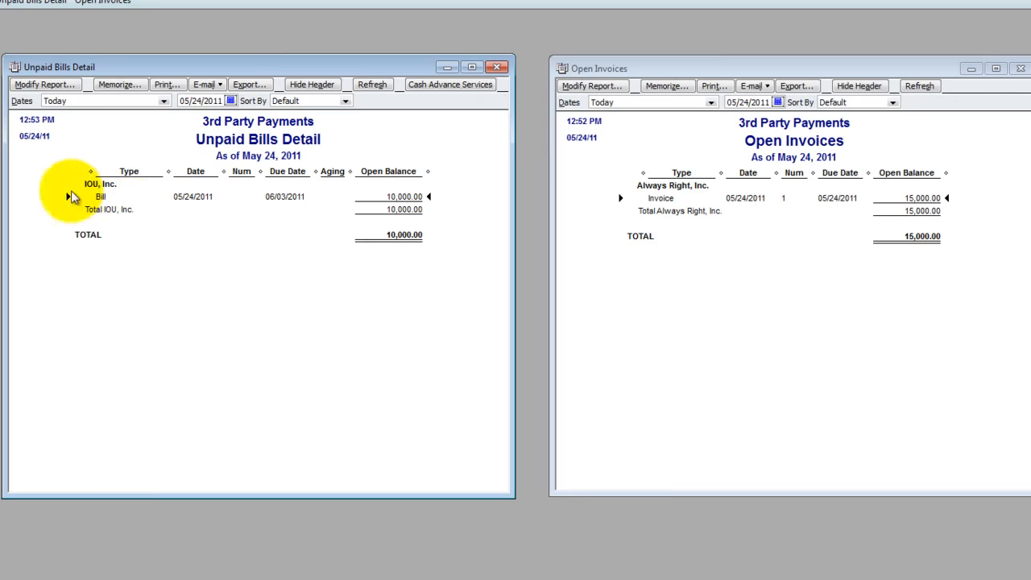
pyautogui.click(933, 197)
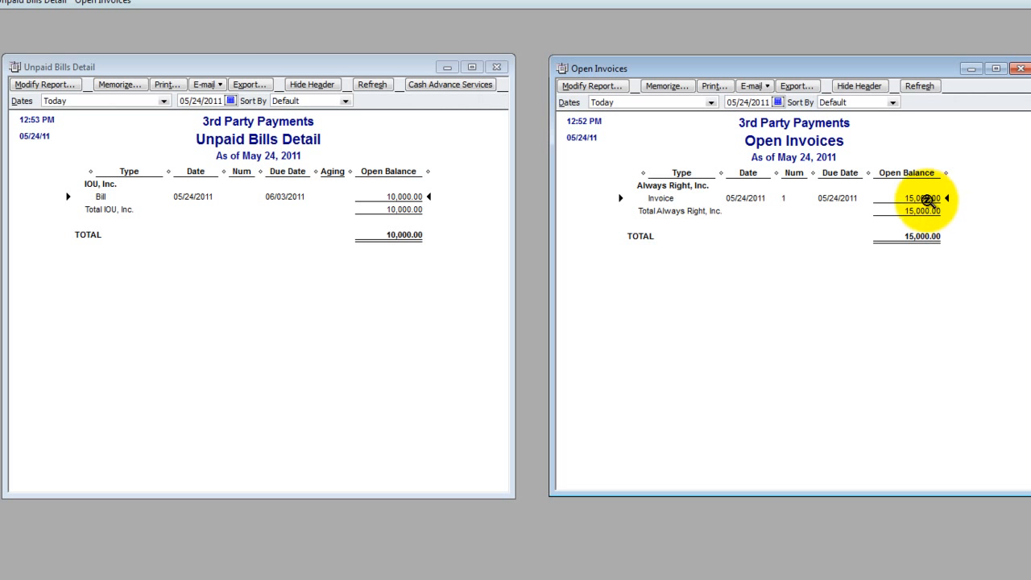
pyautogui.click(399, 196)
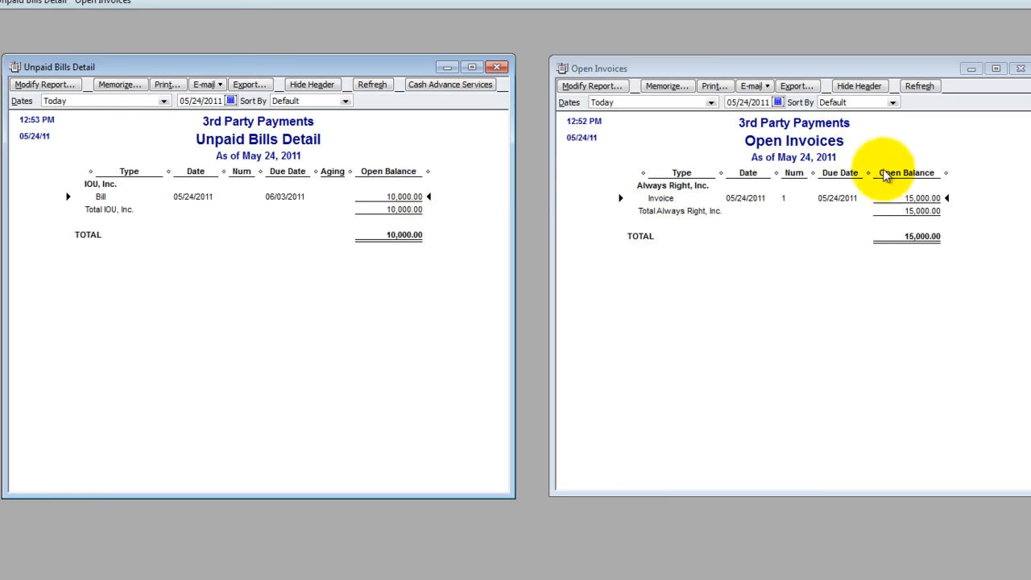
pyautogui.click(914, 198)
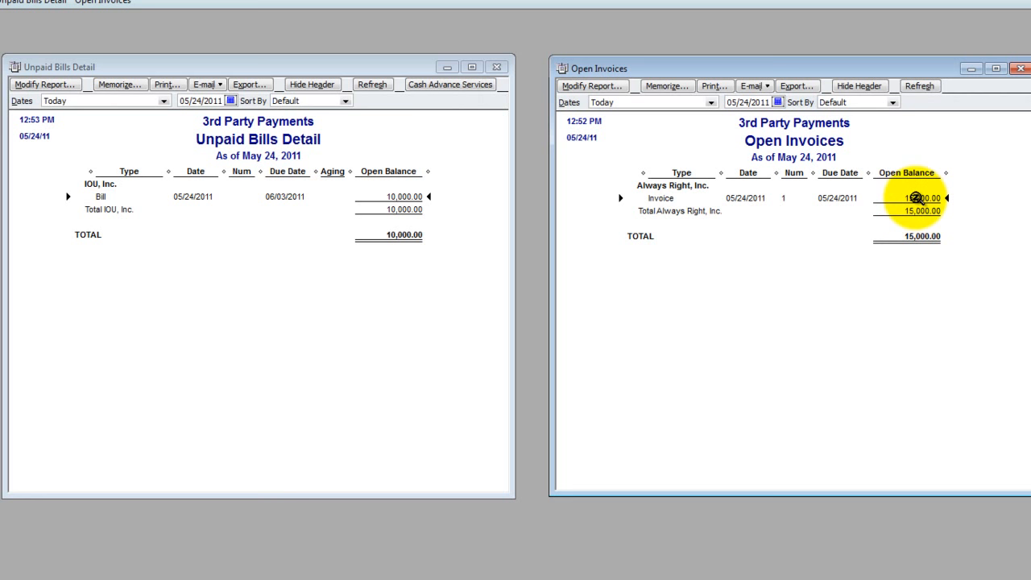
pyautogui.click(394, 197)
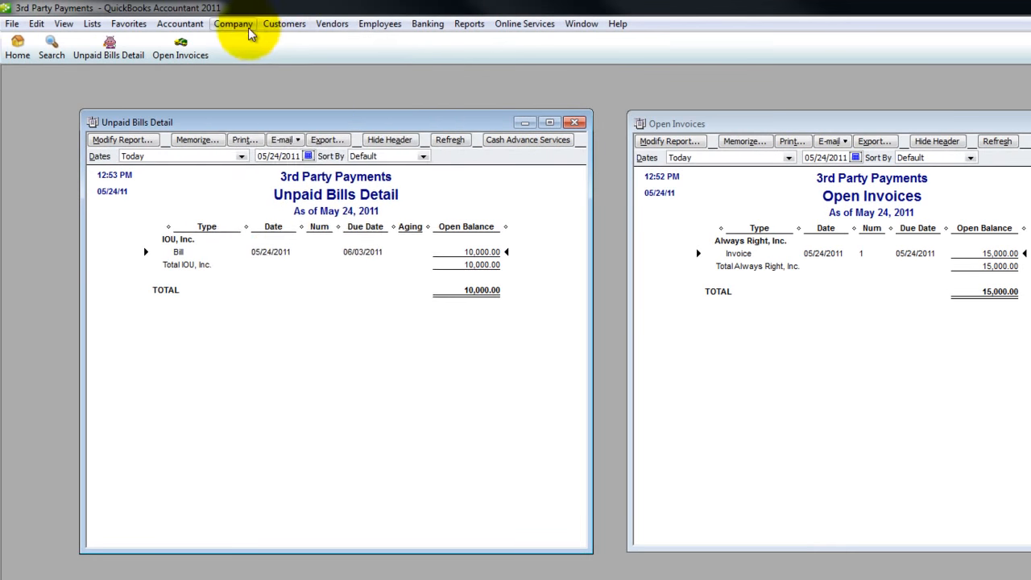
# - Open a new general journal entry and enlarge its window, leaving both reports' open balances in view
pyautogui.click(245, 25)
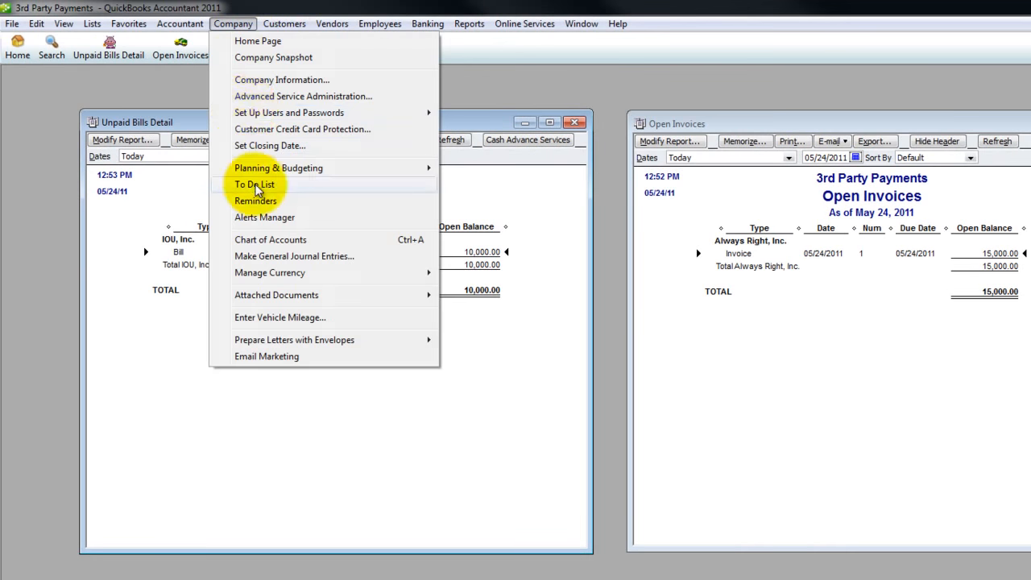
pyautogui.click(331, 256)
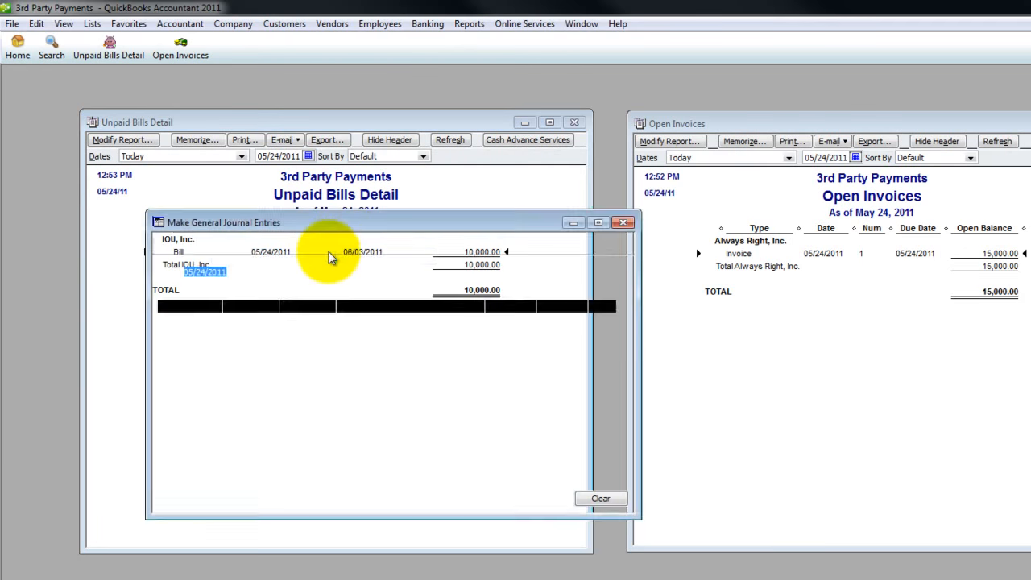
pyautogui.click(720, 386)
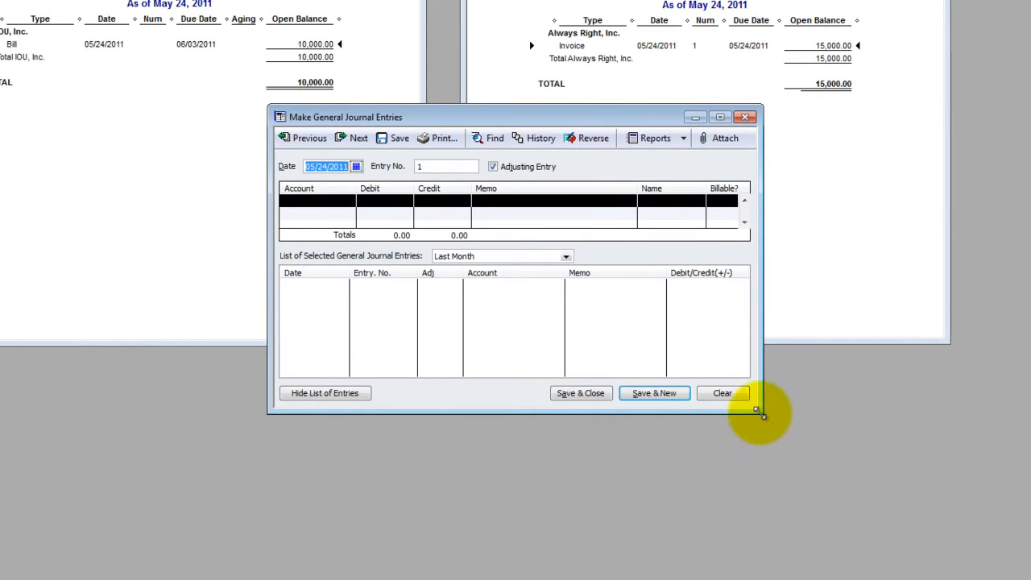
pyautogui.moveTo(760, 411); pyautogui.dragTo(1030, 507)
pyautogui.moveTo(509, 118); pyautogui.dragTo(413, 129)
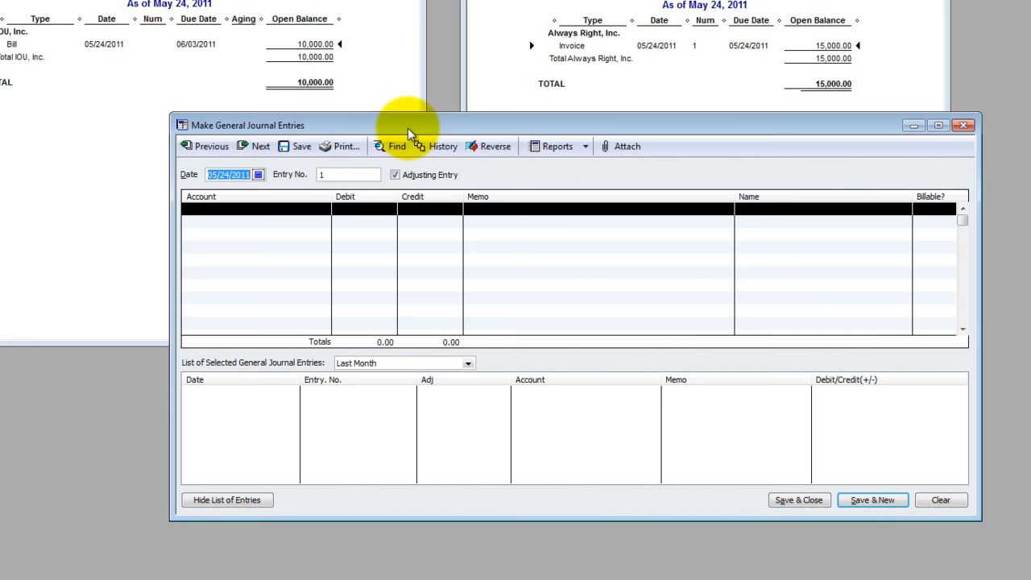
# - On the second line of the journal entry, enter Accounts Receivable with a credit of 10,000
pyautogui.click(686, 70)
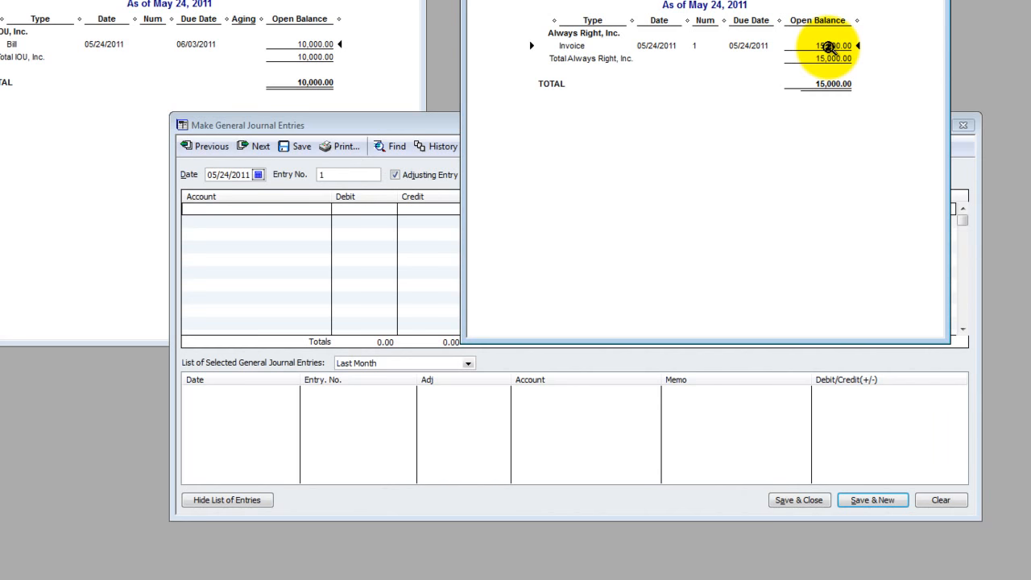
pyautogui.click(311, 224)
pyautogui.write('Accounting Services Income')
pyautogui.press('Up')
pyautogui.press('Up')
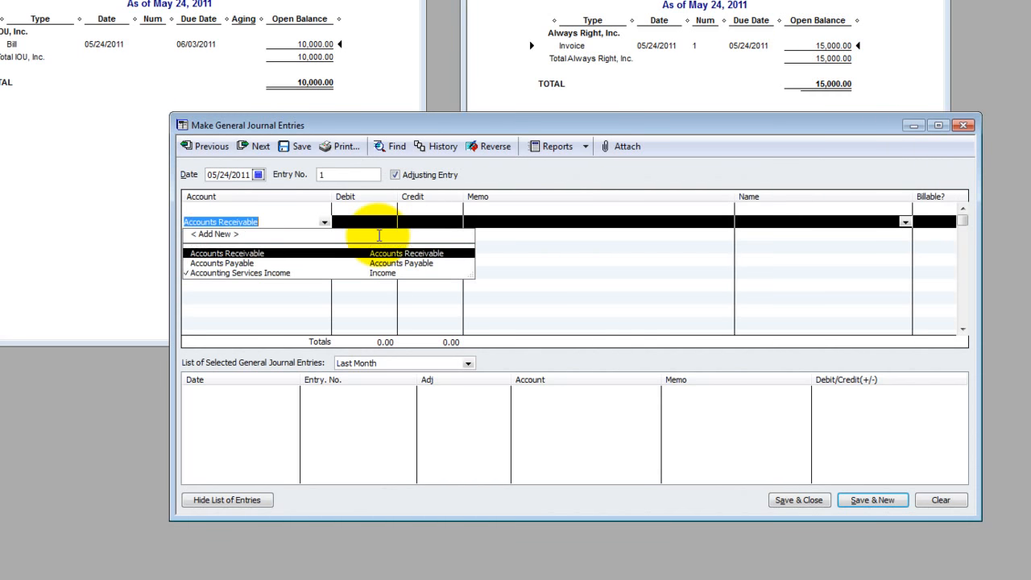
pyautogui.press('Tab')
pyautogui.press('Tab')
pyautogui.write('10,0')
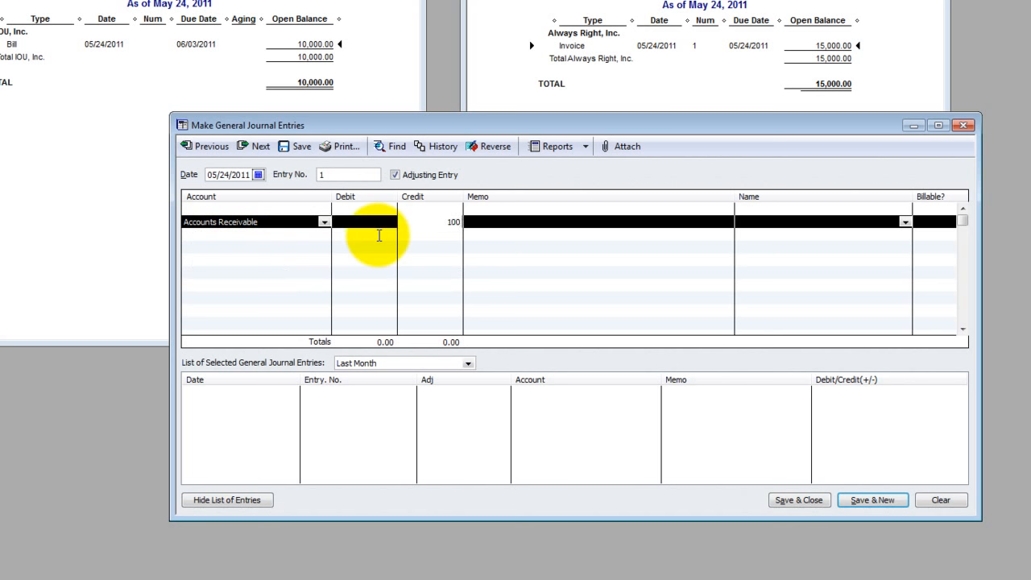
pyautogui.write('00')
# - Assign the customer Always Right, Inc. to the Accounts Receivable line and delete the prefilled balancing line below it
pyautogui.press('Tab')
pyautogui.press('Tab')
pyautogui.write('Alway')
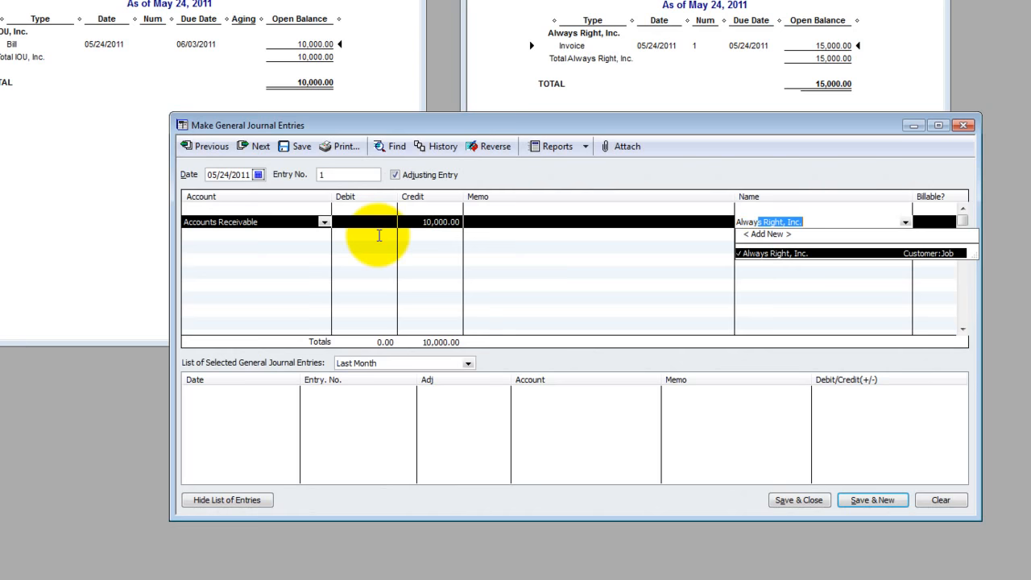
pyautogui.press('Tab')
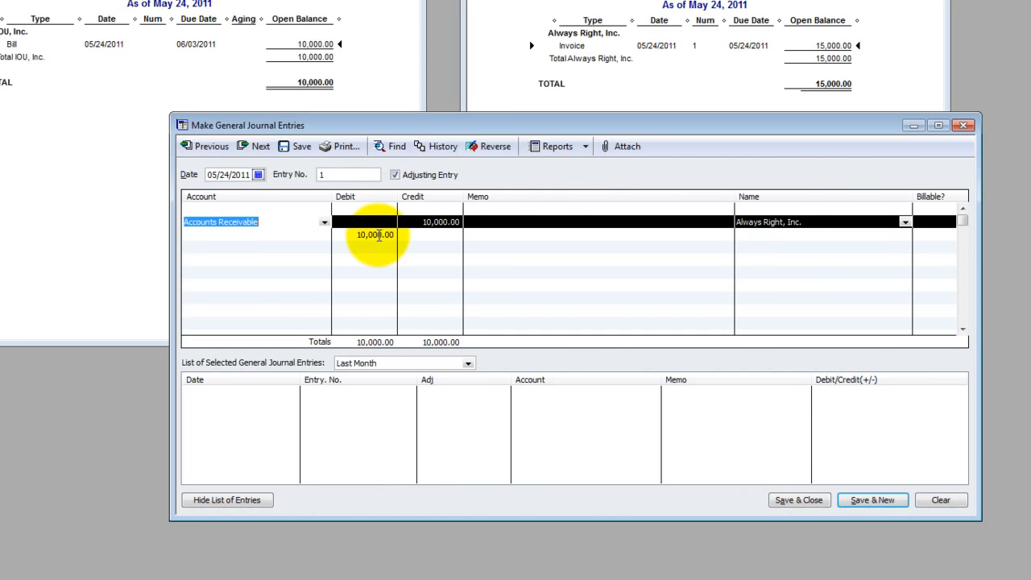
pyautogui.press('Down')
pyautogui.hotkey('ctrl', 'Delete')
# - On the first line of the journal entry, enter Accounts Payable with a debit of 10,000
pyautogui.press('Up')
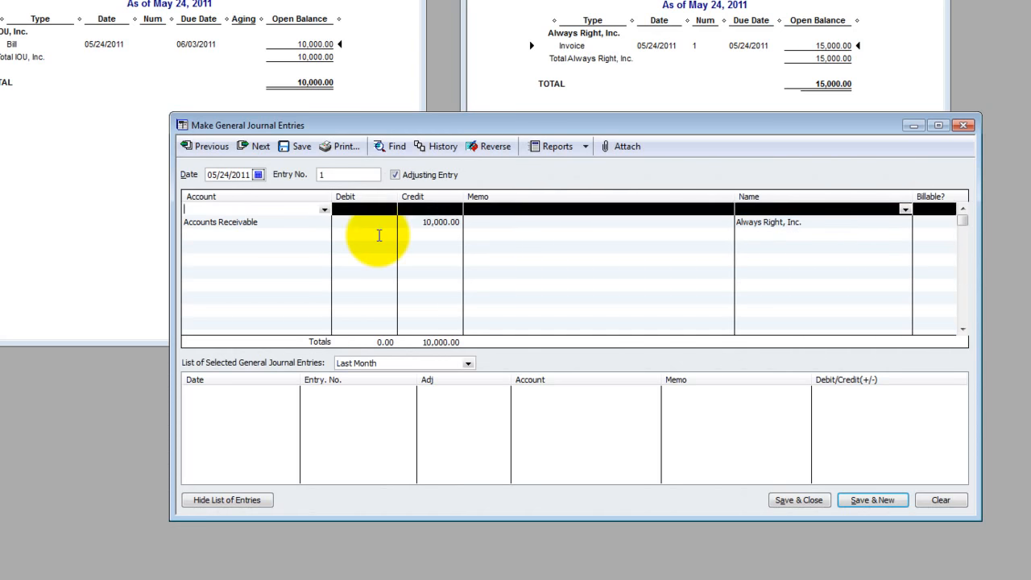
pyautogui.write('Accounting Services Income')
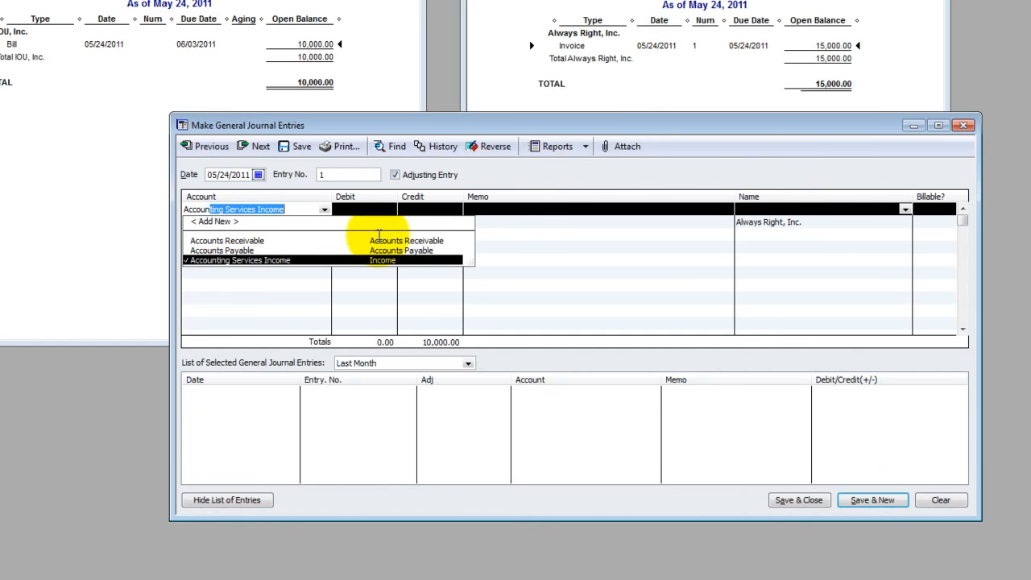
pyautogui.press('Up')
pyautogui.write('0,000')
pyautogui.press('Tab')
# - Assign the vendor IOU, Inc. to the Accounts Payable line
pyautogui.press('Tab')
pyautogui.press('Tab')
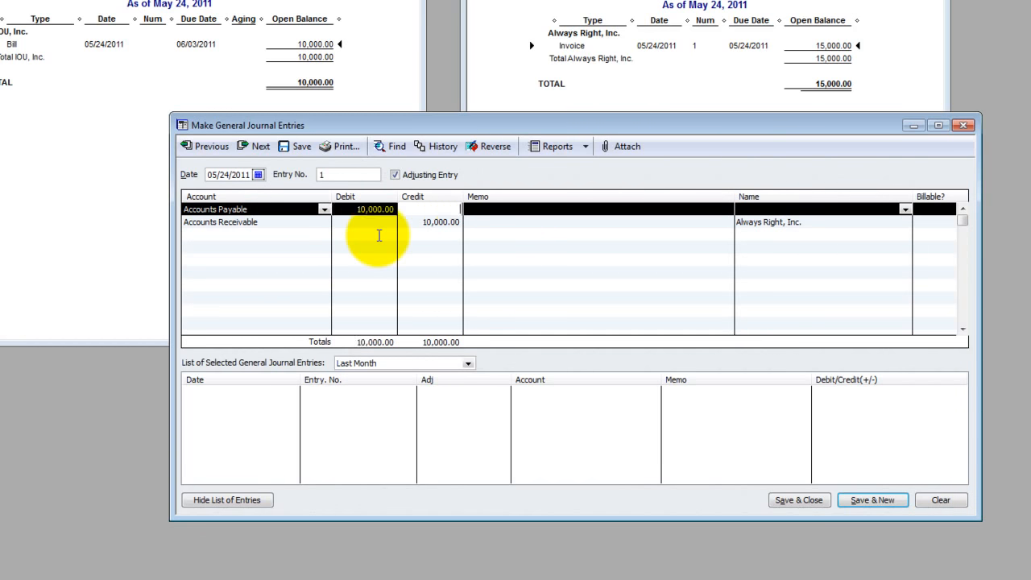
pyautogui.write('IOU, Inc.')
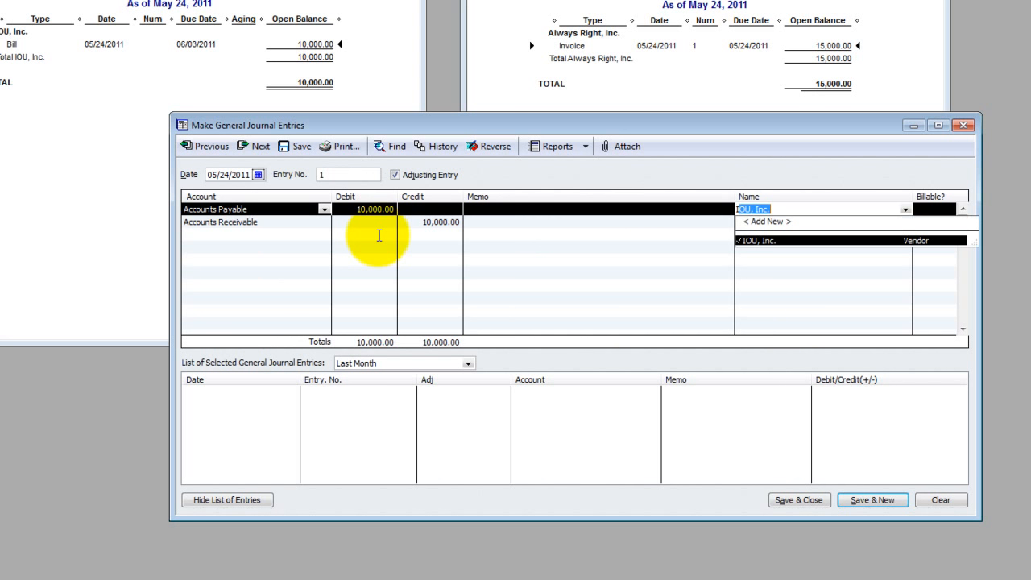
pyautogui.press('Tab')
pyautogui.hotkey('shift', 'Tab')
pyautogui.hotkey('shift', 'Tab')
pyautogui.hotkey('shift', 'Tab')
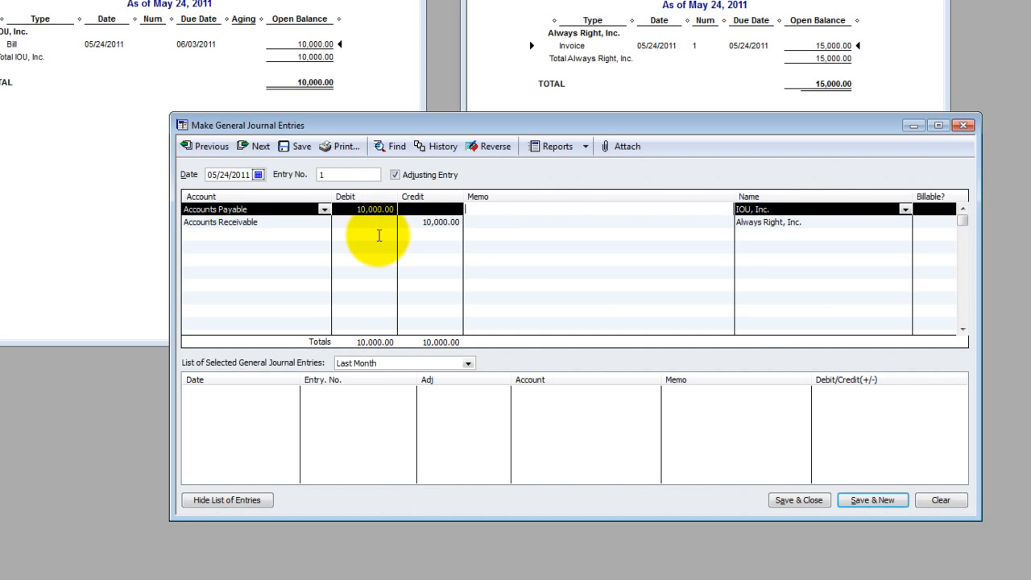
pyautogui.press('Tab')
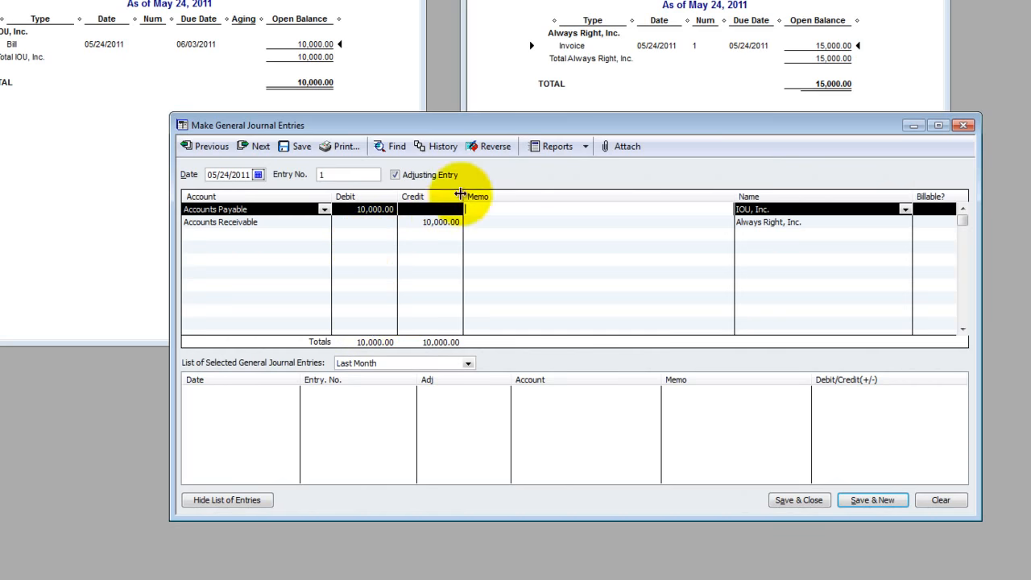
# - Try to save and close the journal entry with both the Accounts Payable and Accounts Receivable lines
pyautogui.moveTo(493, 126); pyautogui.dragTo(450, 122)
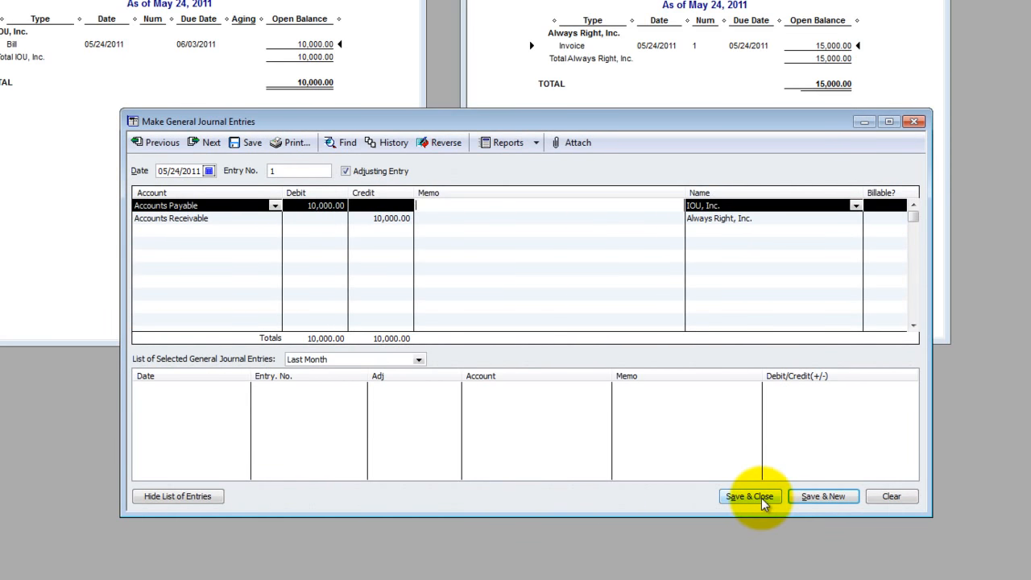
pyautogui.click(749, 496)
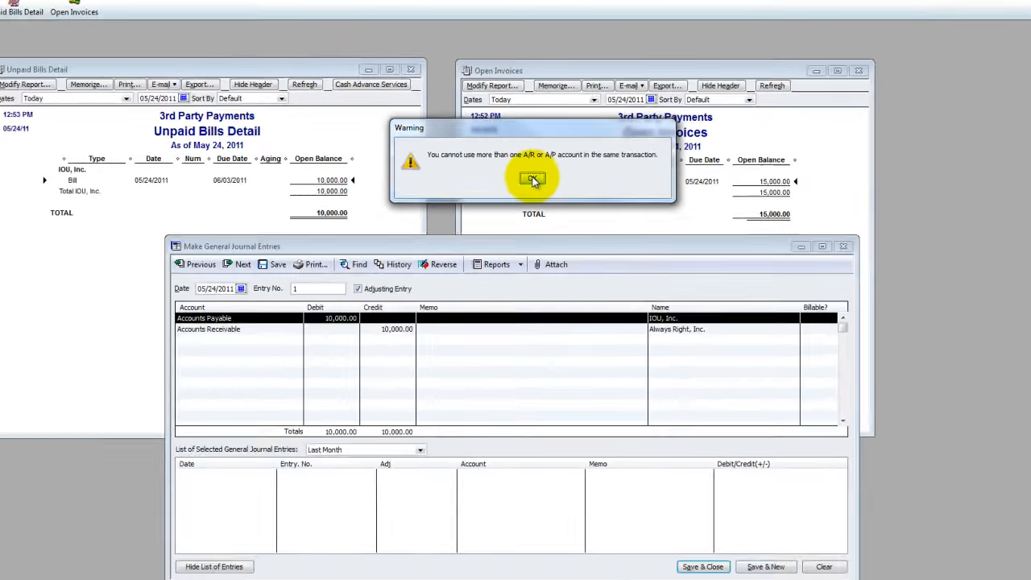
pyautogui.click(659, 170)
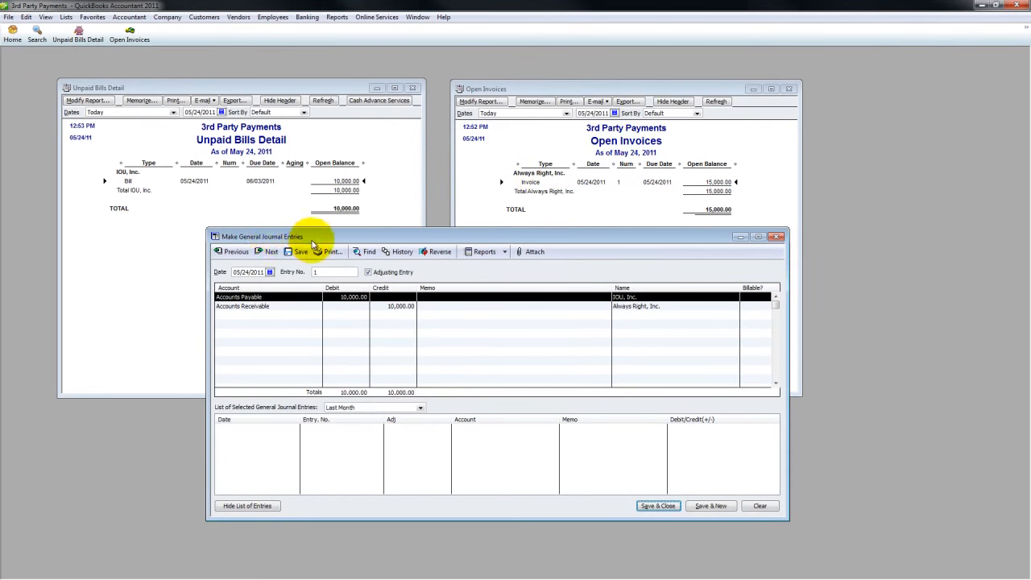
pyautogui.click(294, 296)
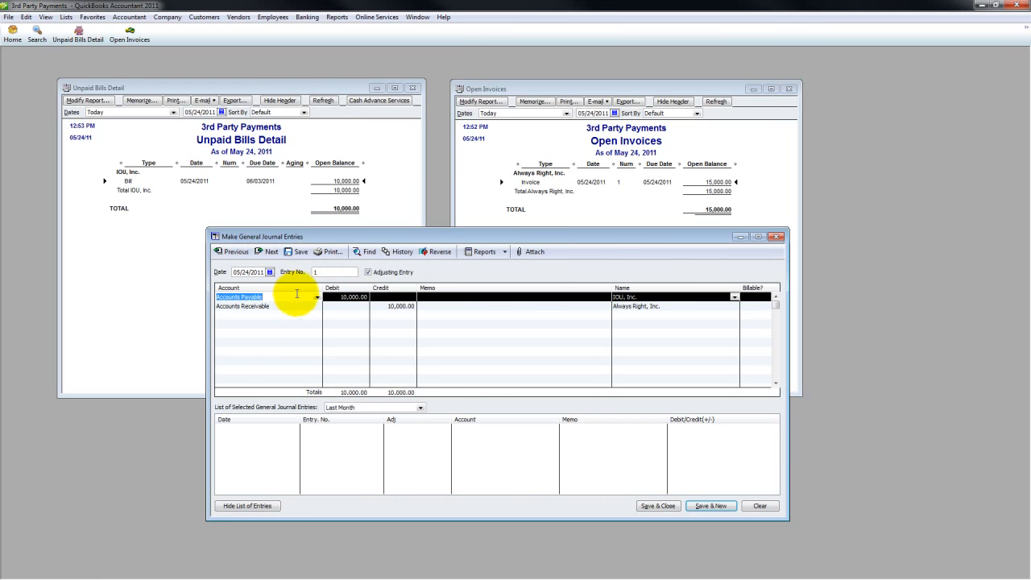
pyautogui.click(297, 306)
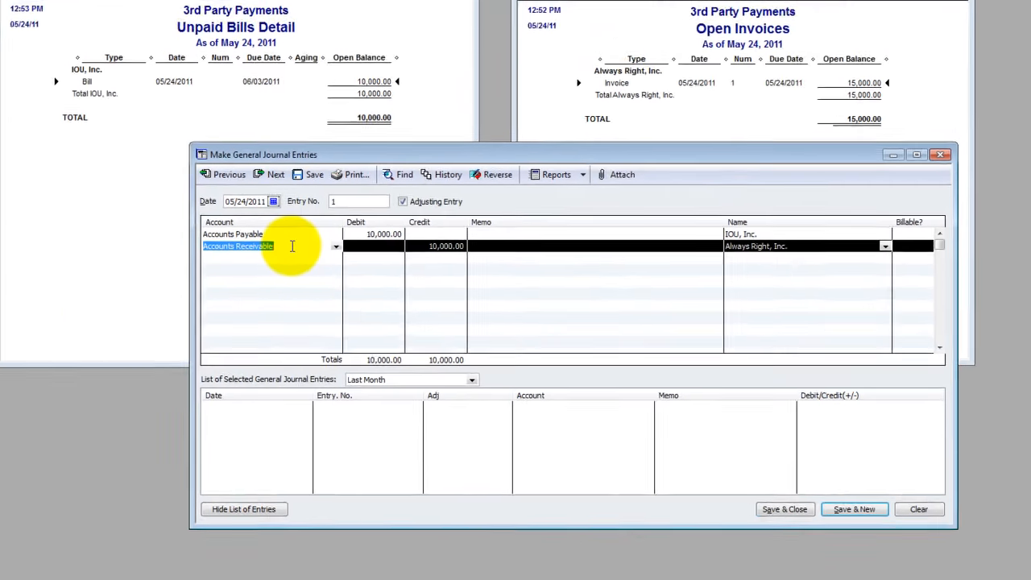
pyautogui.click(282, 219)
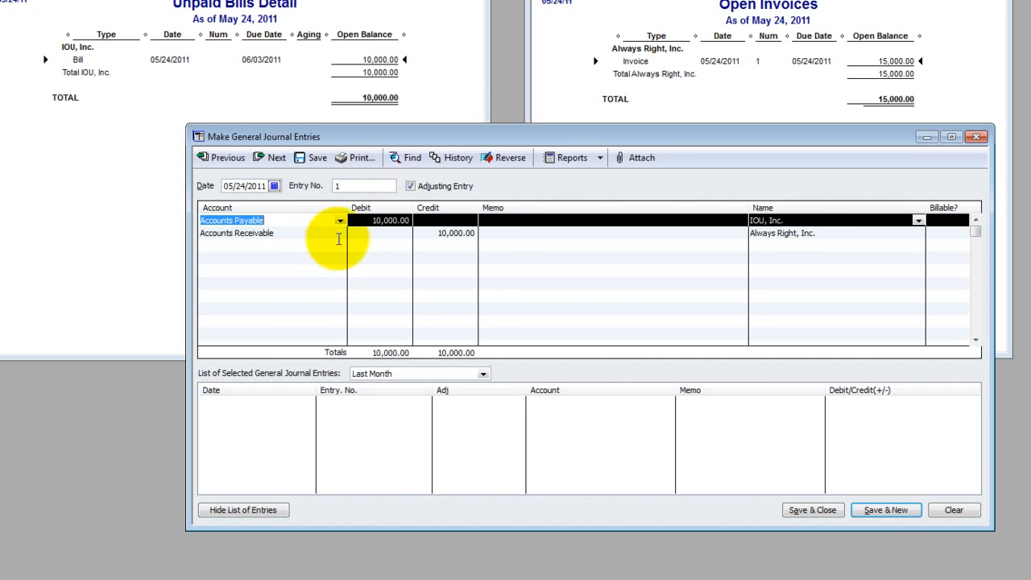
pyautogui.click(306, 233)
# - Replace the Accounts Payable account on the first journal line with Clearing
pyautogui.click(301, 221)
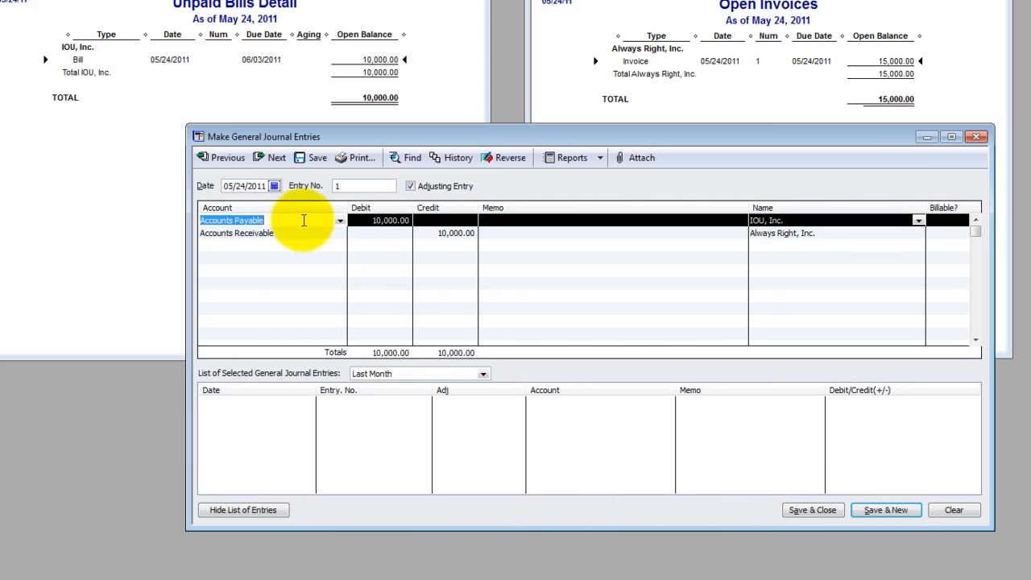
pyautogui.write('cel')
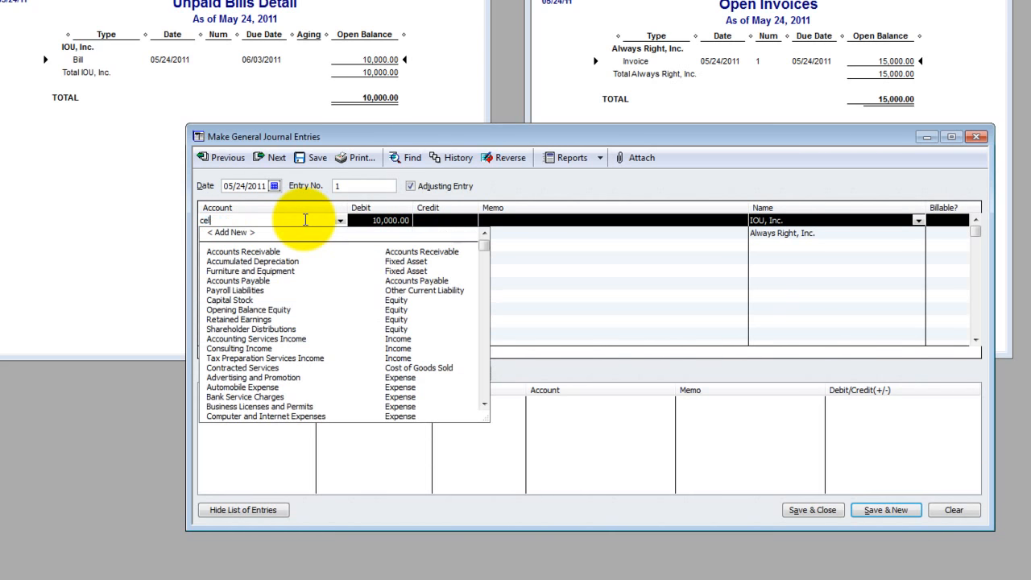
pyautogui.press('BackSpace')
pyautogui.press('BackSpace')
pyautogui.write('learing')
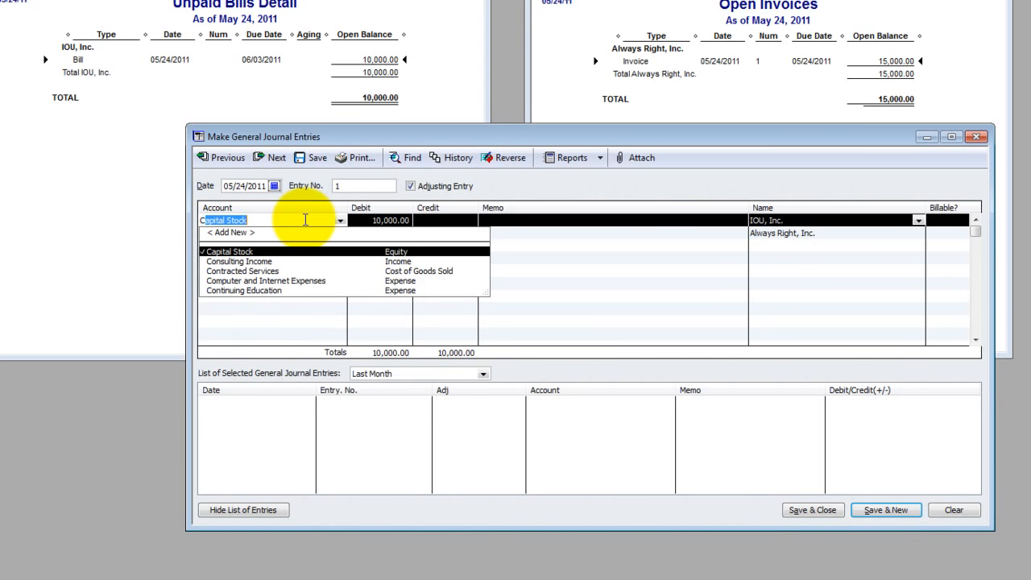
pyautogui.press('BackSpace')
pyautogui.press('BackSpace')
pyautogui.press('BackSpace')
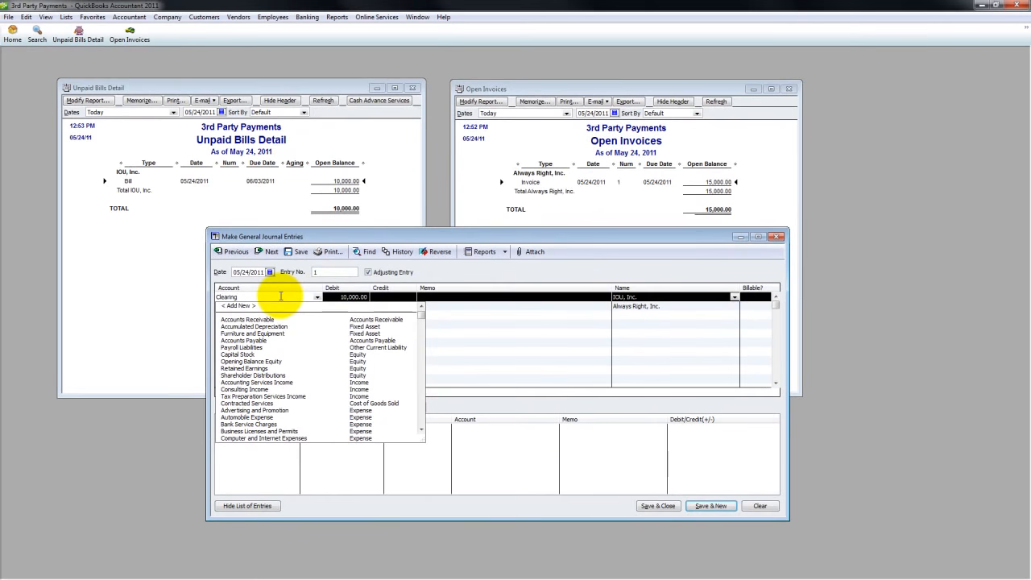
# - Set up Clearing as a new account of the type Other Current Asset
pyautogui.press('Tab')
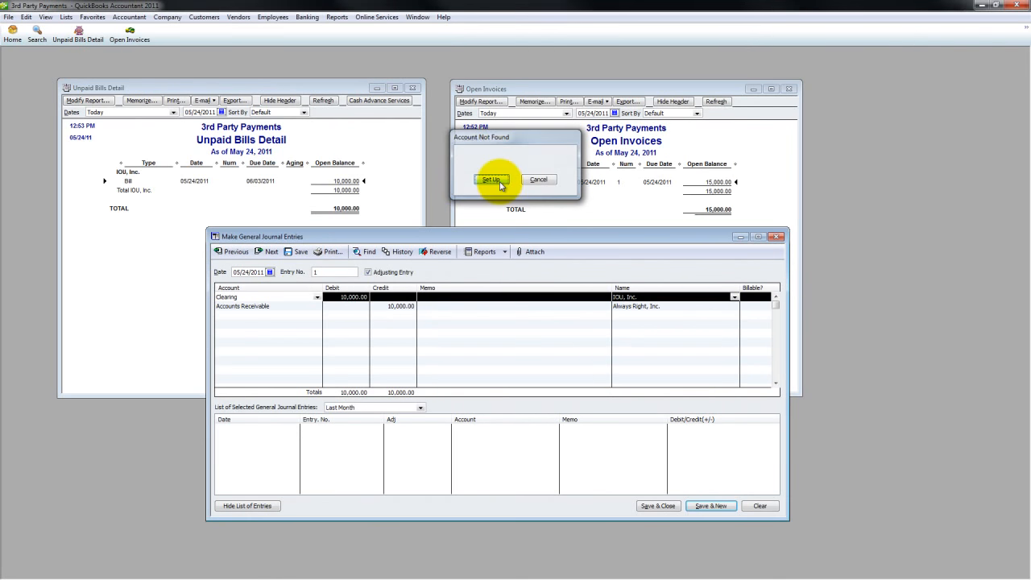
pyautogui.click(491, 178)
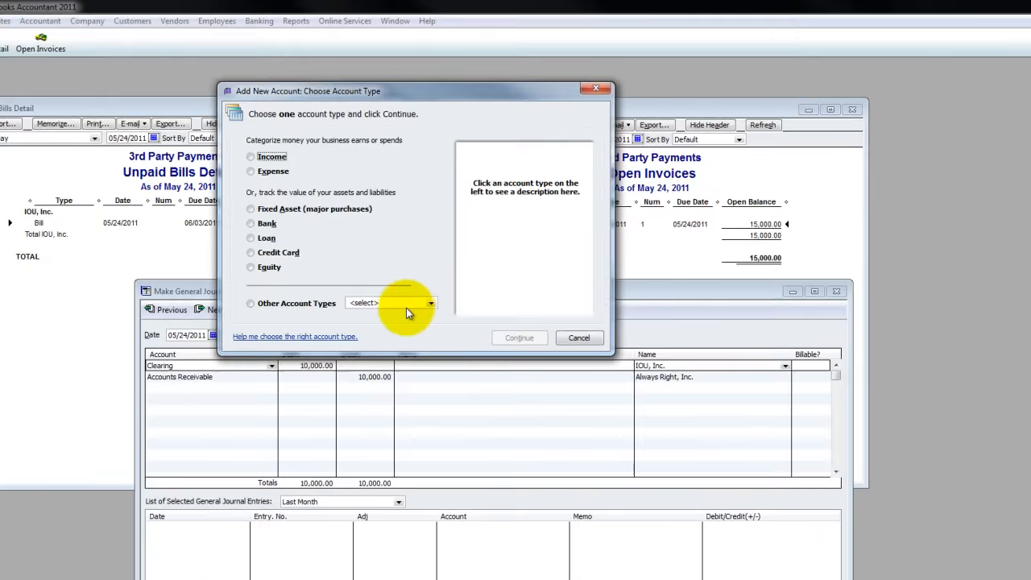
pyautogui.click(439, 241)
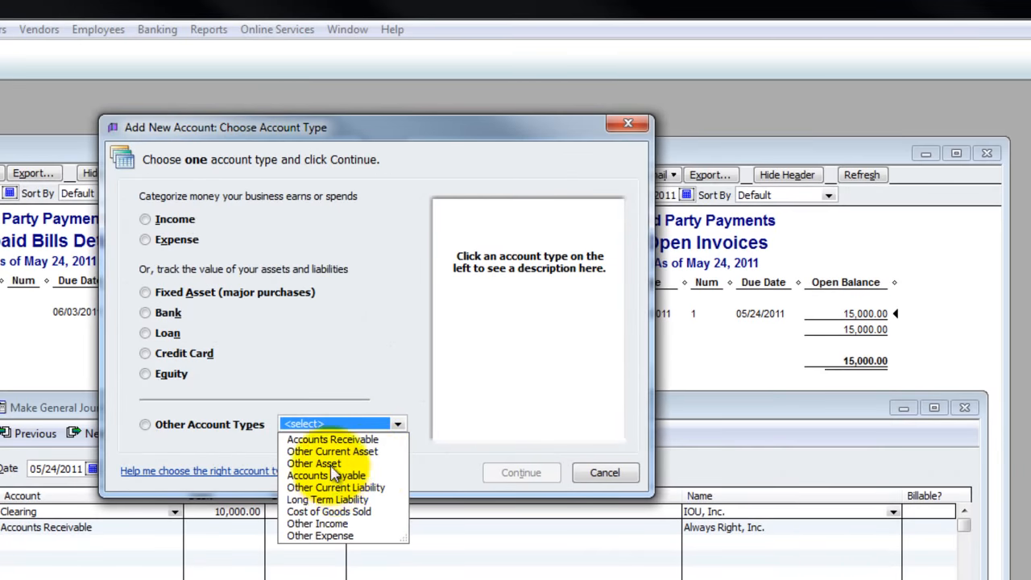
pyautogui.click(330, 451)
pyautogui.click(495, 471)
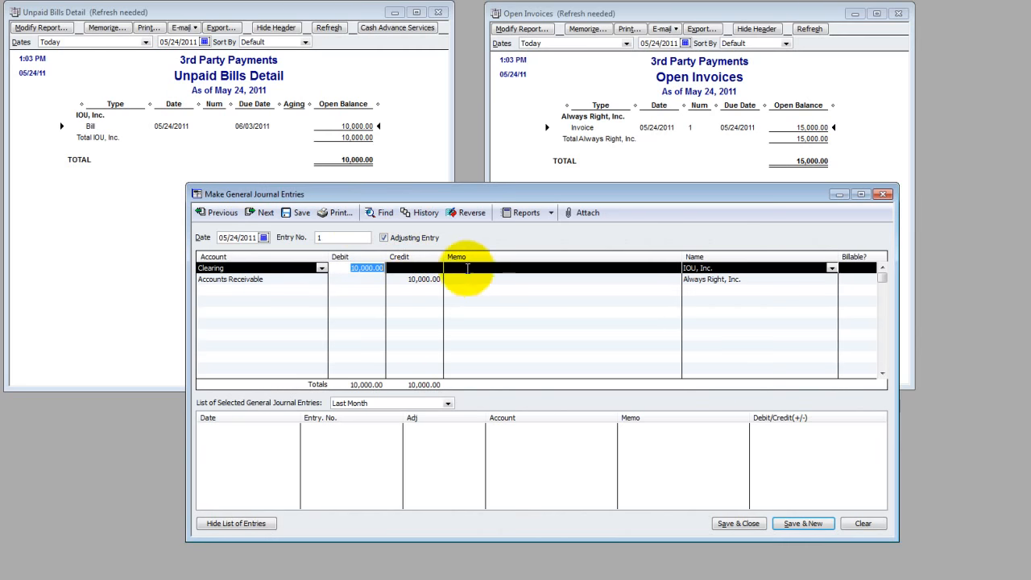
# - Remove the vendor name from the Clearing line of the journal entry
pyautogui.click(460, 269)
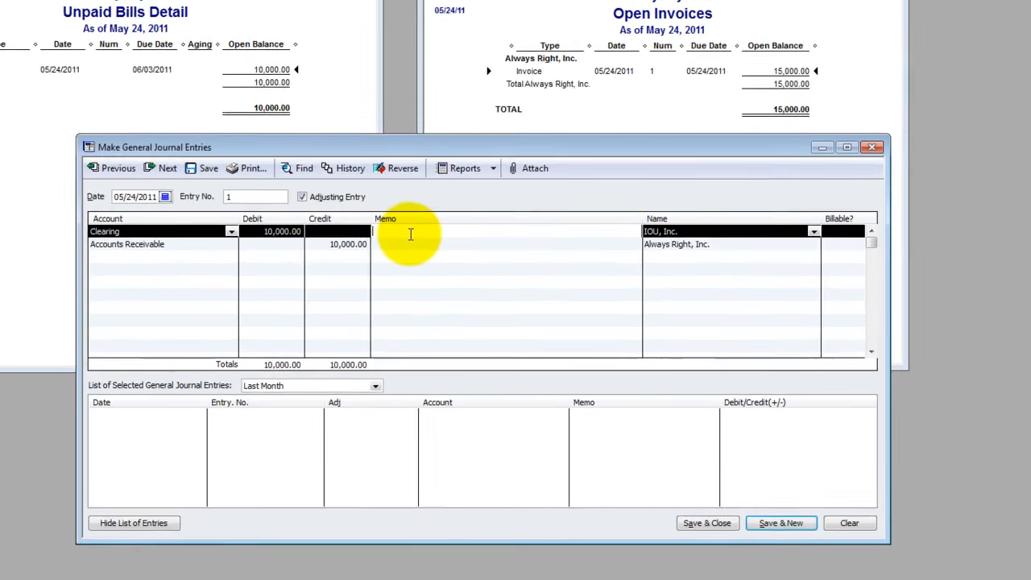
pyautogui.press('Tab')
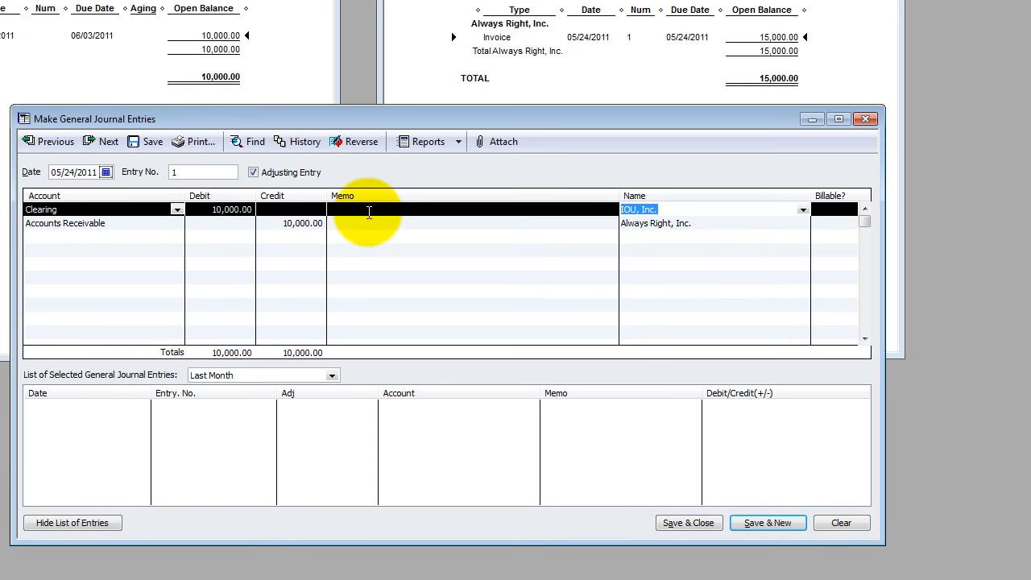
pyautogui.press('Delete')
pyautogui.press('Tab')
# - Enter the memo "Always Right, Inc. Paid IOU, Inc. $10,000 on my behalf" on the Clearing line and copy it to the Accounts Receivable line
pyautogui.click(369, 212)
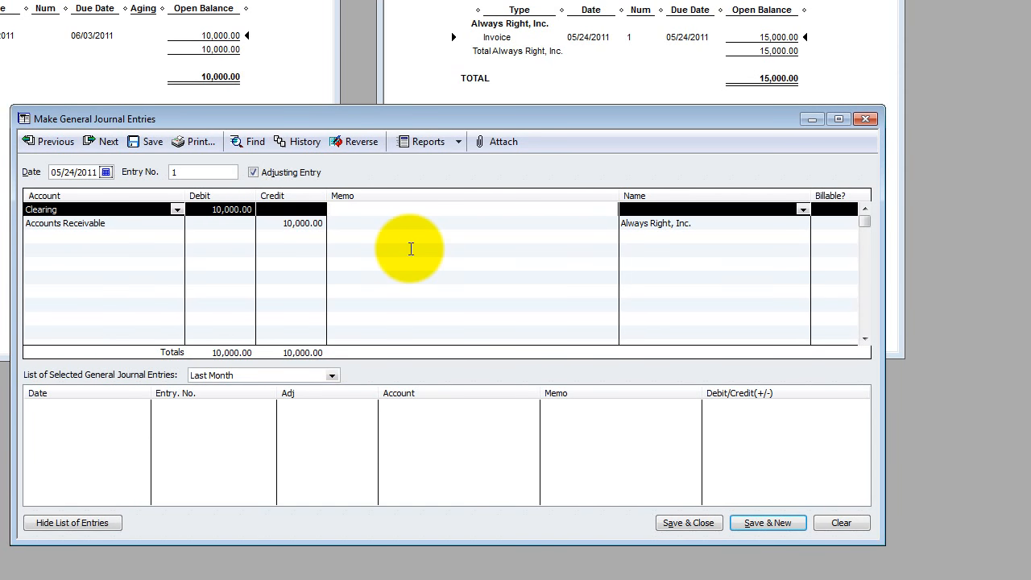
pyautogui.write('Always Right, ibn')
pyautogui.write('IOU, Inc')
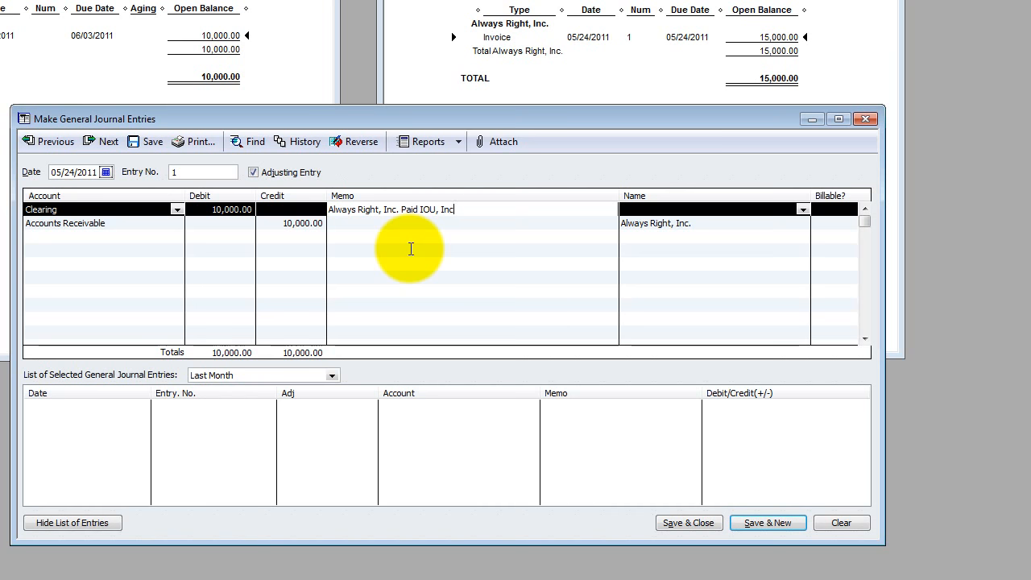
pyautogui.write('. $10,000 on my behalf')
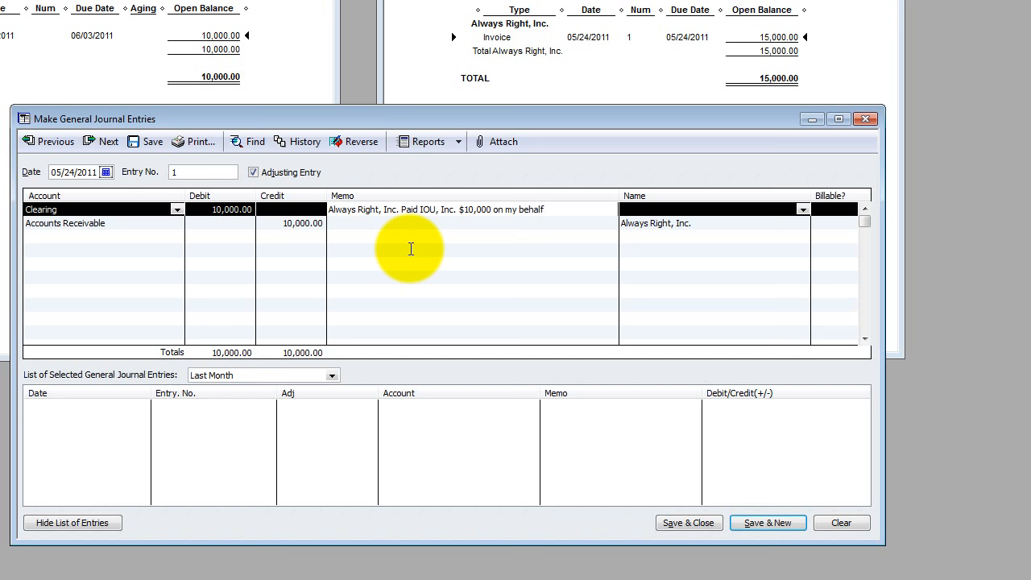
pyautogui.hotkey('shift', 'Home')
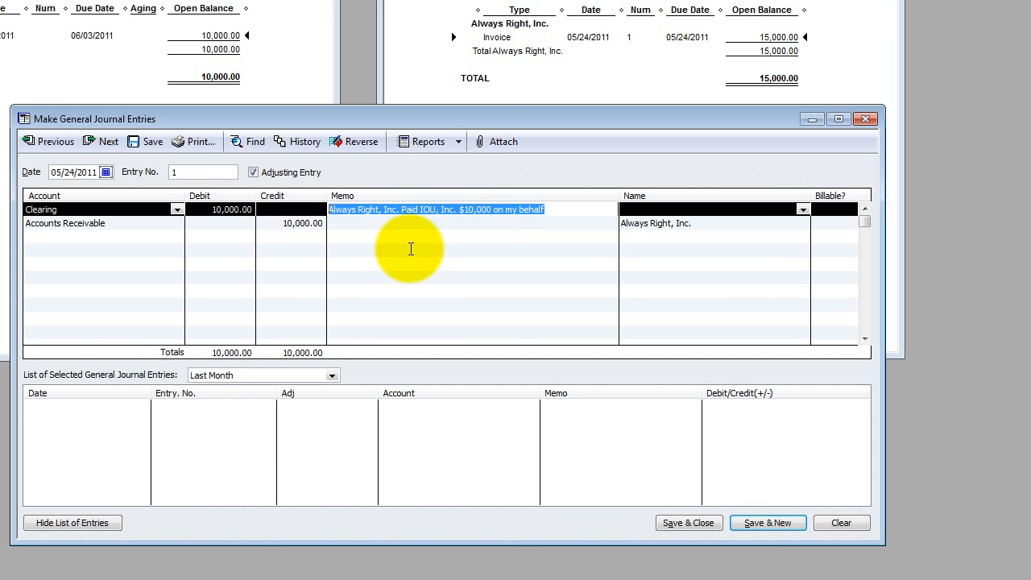
pyautogui.hotkey('ctrl', 'c')
pyautogui.press('Down')
pyautogui.hotkey('ctrl', 'v')
# - Try assigning the customer Always Right, Inc. from the Accounts Receivable line to the Clearing line
pyautogui.press('Tab')
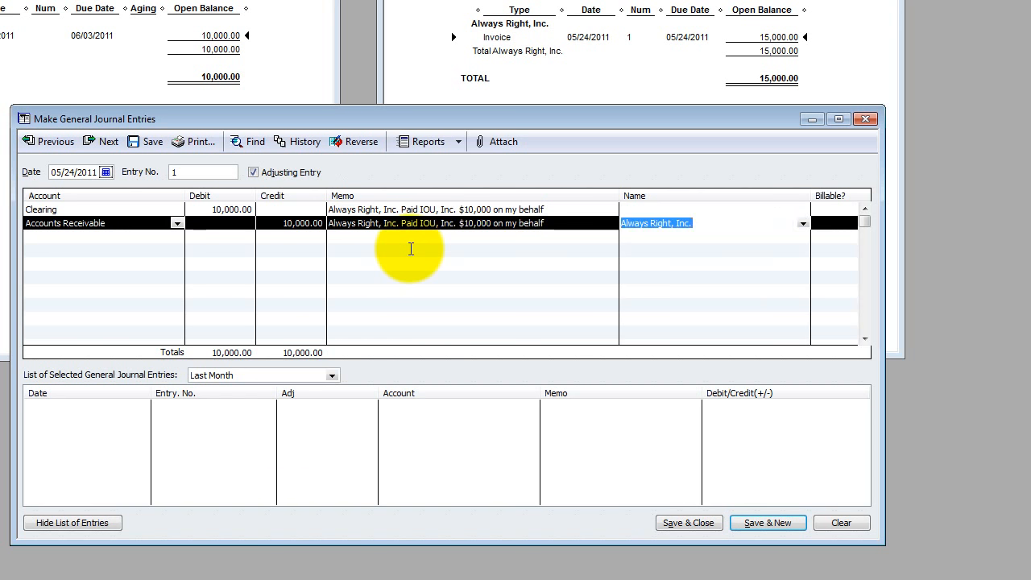
pyautogui.hotkey('ctrl', 'c')
pyautogui.press('Up')
pyautogui.hotkey('ctrl', 'v')
pyautogui.hotkey('shift', 'Tab')
pyautogui.press('Down')
pyautogui.press('Up')
pyautogui.press('Tab')
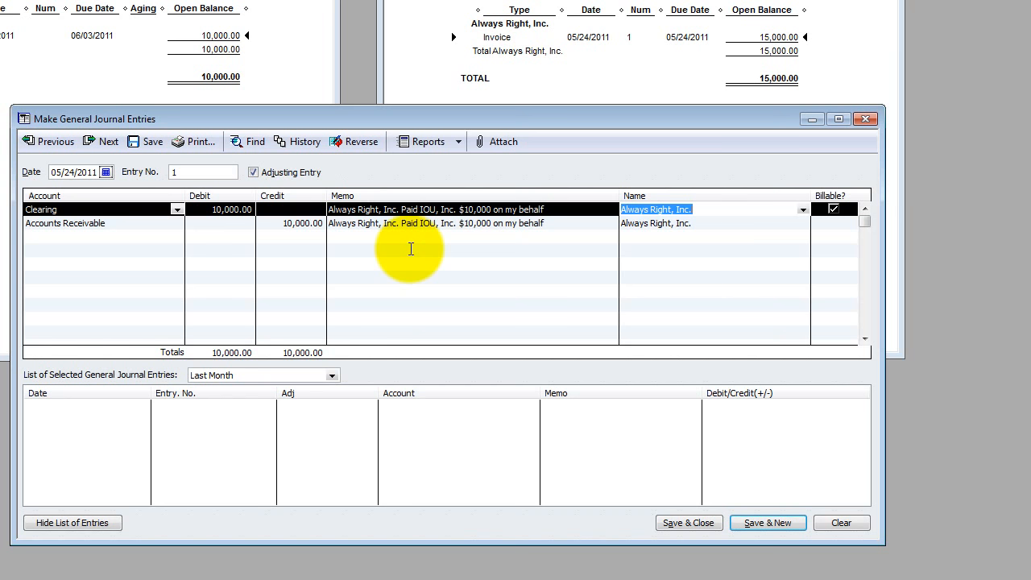
pyautogui.press('Down')
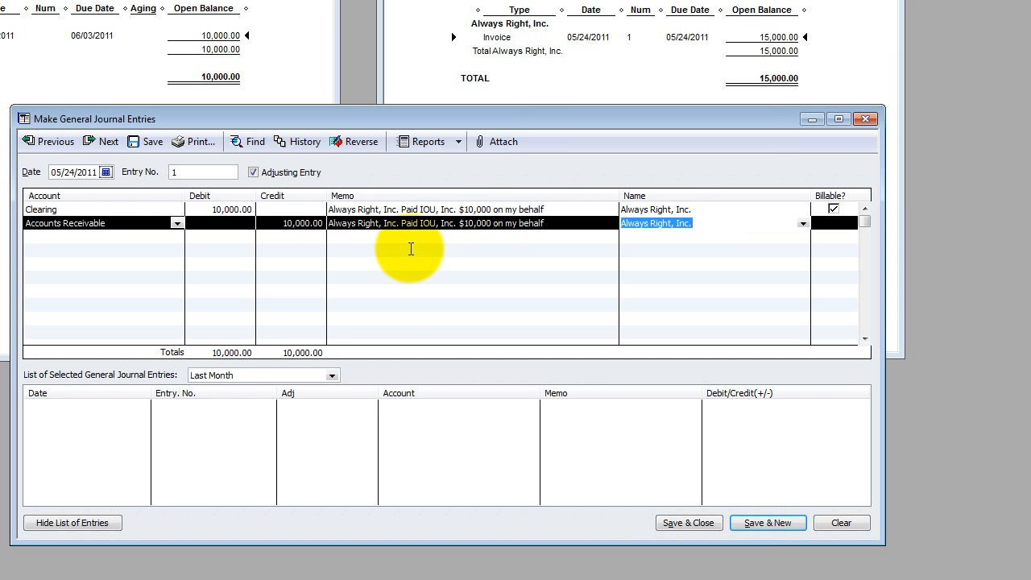
# - Clear the customer name from the Clearing line, and save the journal entry while starting a new one
pyautogui.press('Up')
pyautogui.press('Delete')
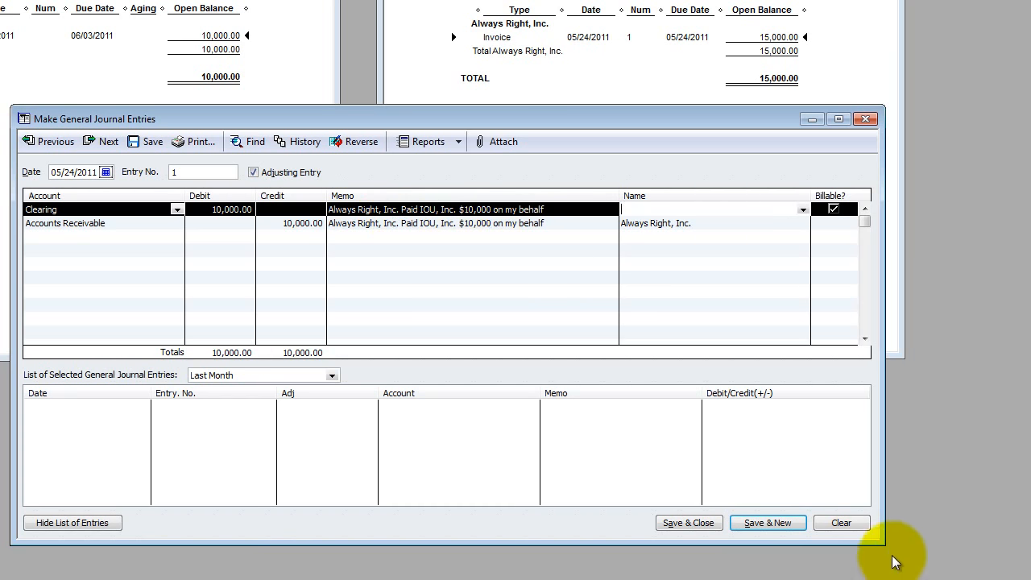
pyautogui.click(776, 523)
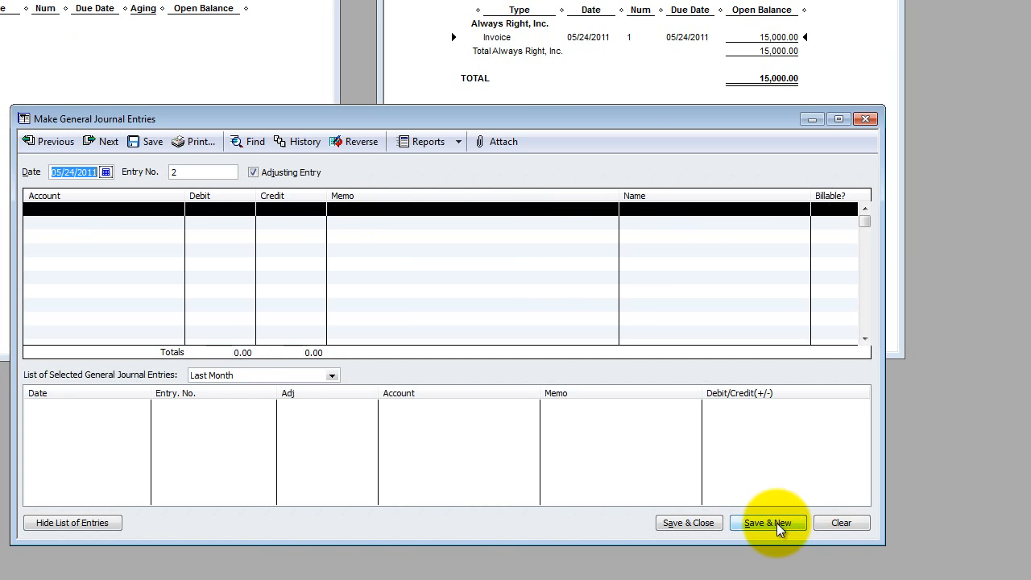
# - Check the updated Open Invoices and Unpaid Bills Detail reports and return to the blank journal entry
pyautogui.click(738, 6)
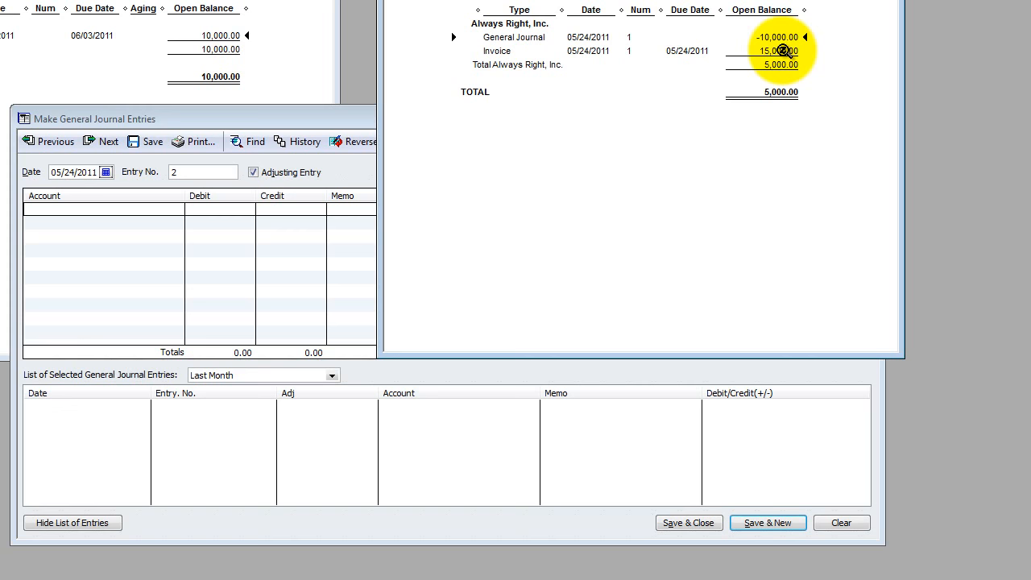
pyautogui.click(265, 113)
pyautogui.click(170, 211)
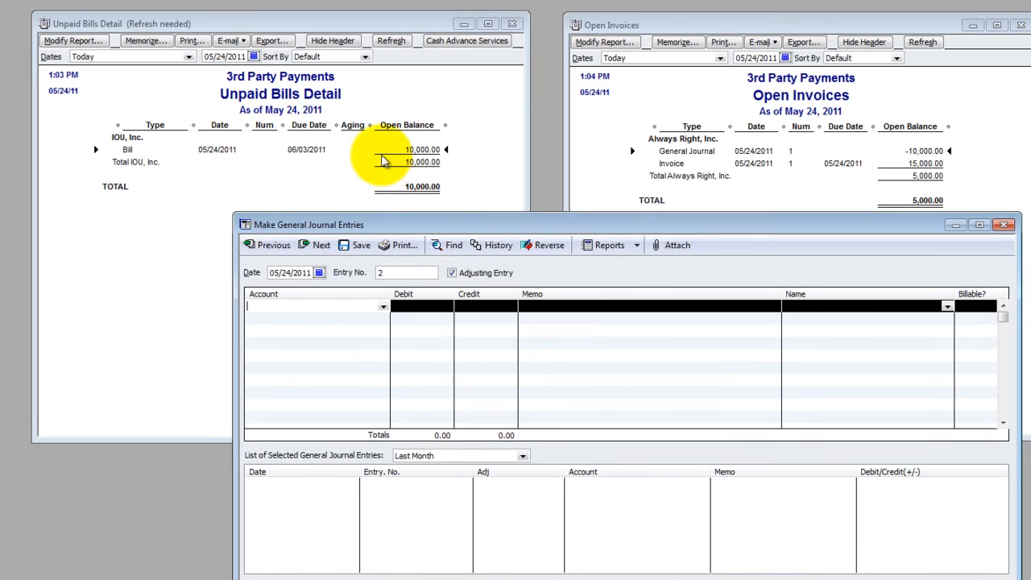
pyautogui.click(403, 139)
pyautogui.click(584, 228)
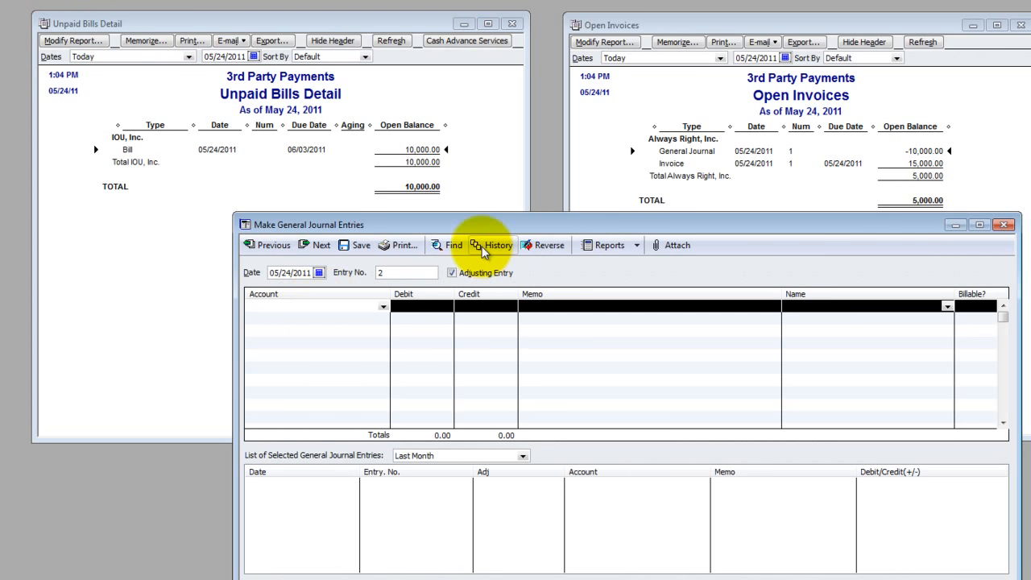
# - In the new journal entry, enter a debit of 10,000 on the first line and a credit of 10,000 on the second
pyautogui.press('Tab')
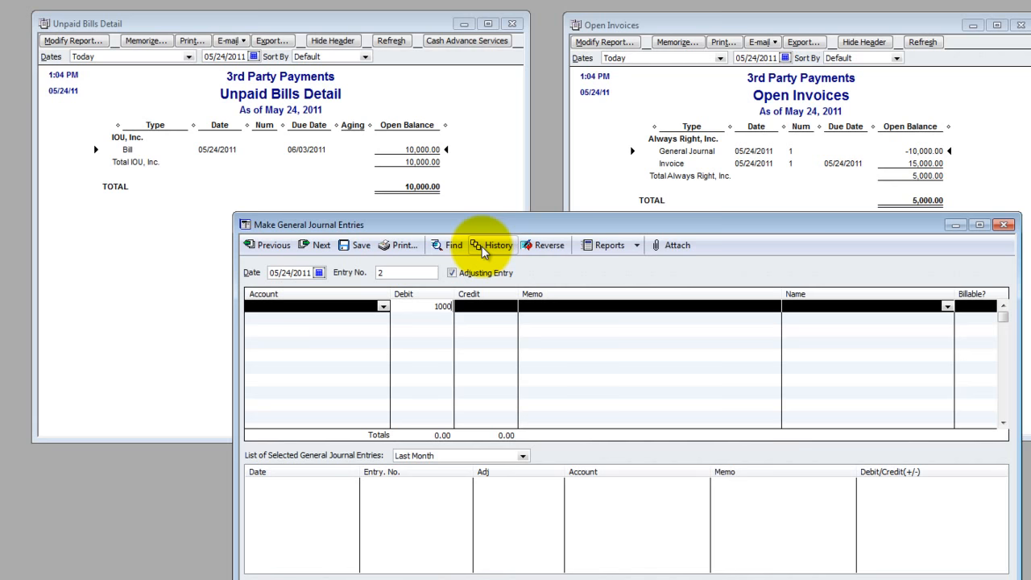
pyautogui.write('1000')
pyautogui.press('Down')
pyautogui.press('Up')
pyautogui.write('1')
pyautogui.press('Down')
pyautogui.write('10,000')
pyautogui.press('Up')
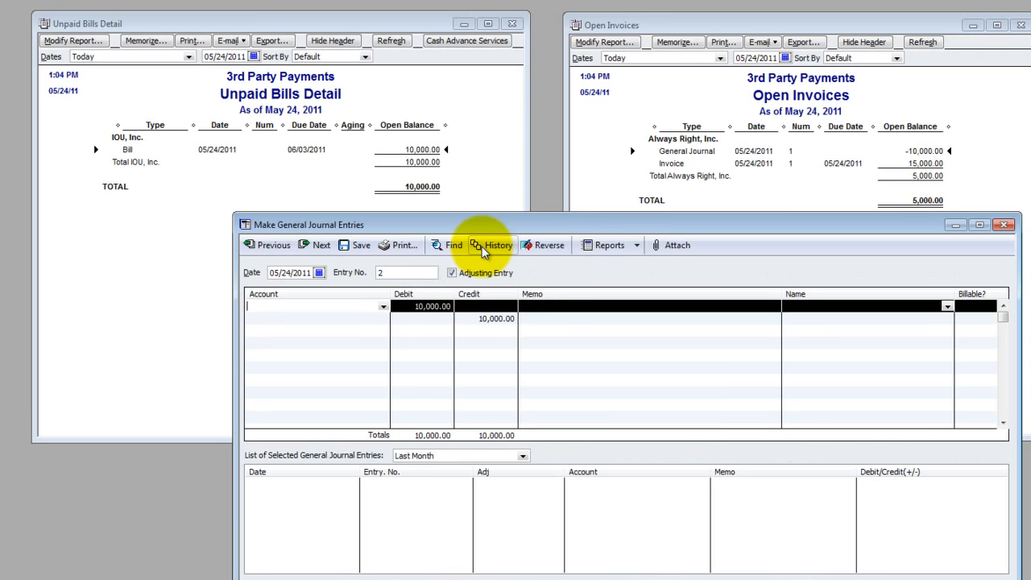
# - Set the debit line's account to Accounts Payable and its name to IOU, Inc
pyautogui.write('Accounting Services Income')
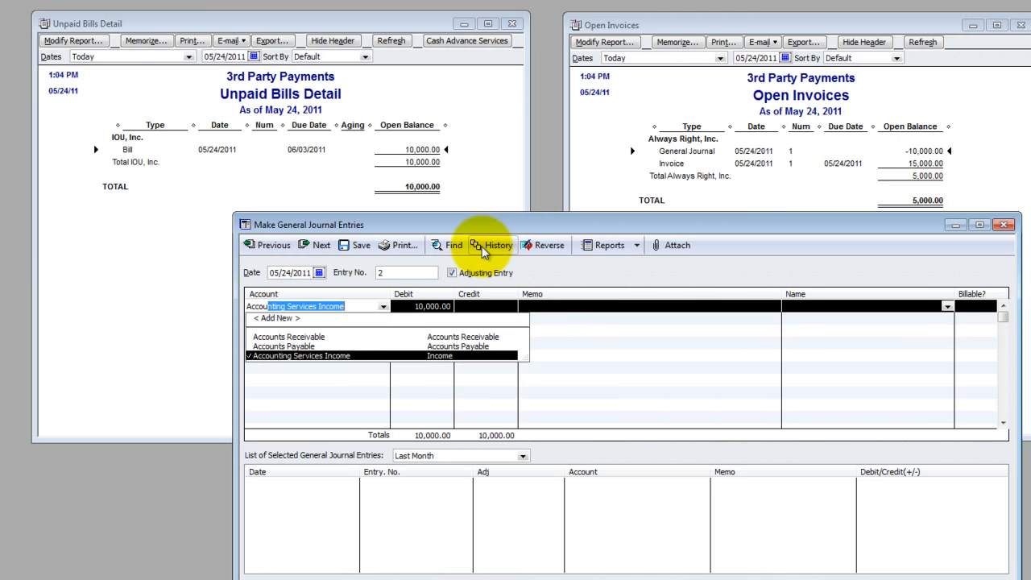
pyautogui.press('Down')
pyautogui.press('Down')
pyautogui.press('Tab')
pyautogui.press('Tab')
pyautogui.press('Tab')
pyautogui.press('Tab')
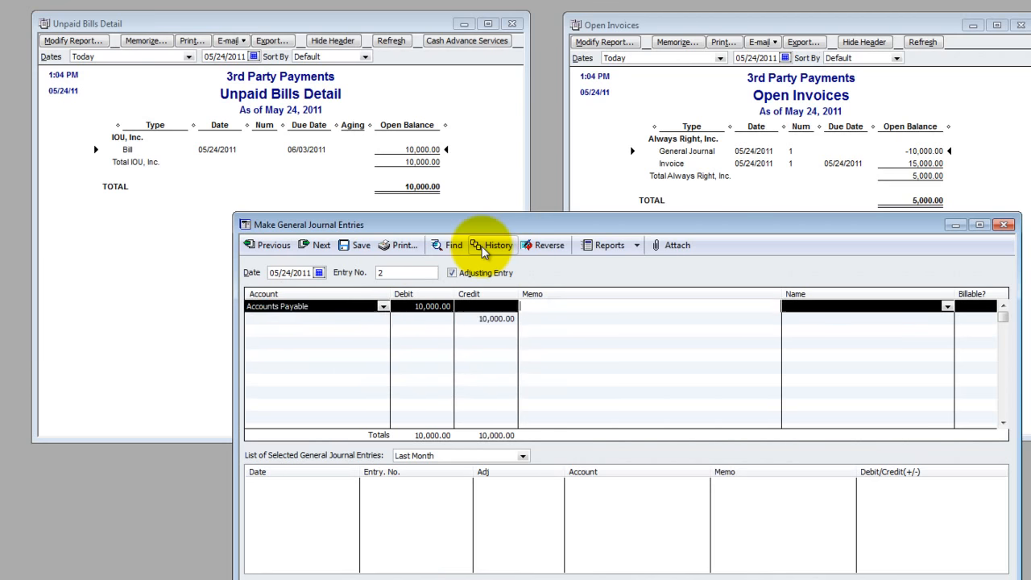
pyautogui.write('IOU, Inc.')
pyautogui.press('Tab')
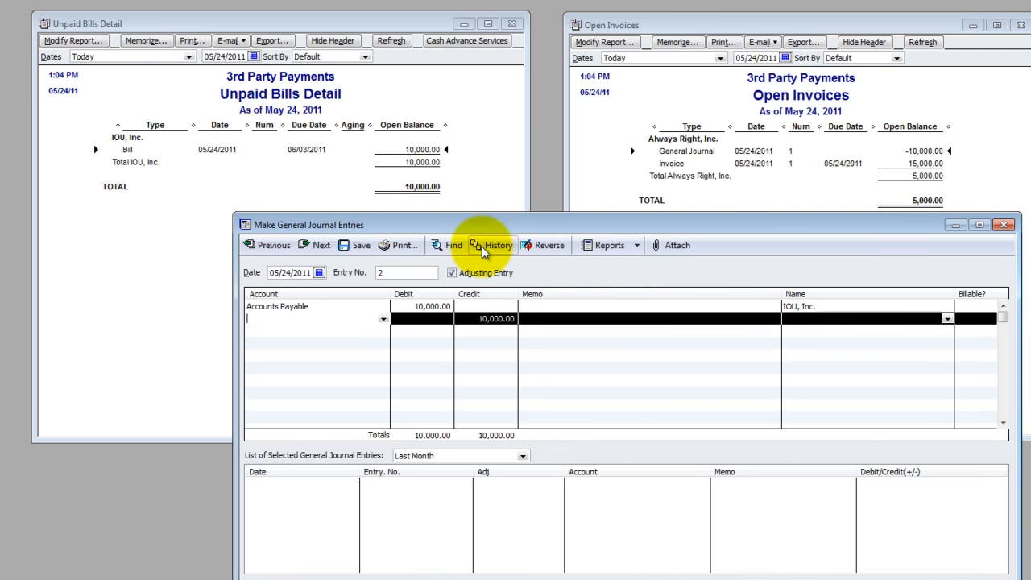
# - Set the account of the 10,000 credit line to Clearing
pyautogui.hotkey('shift', 'Tab')
pyautogui.press('Tab')
pyautogui.press('Tab')
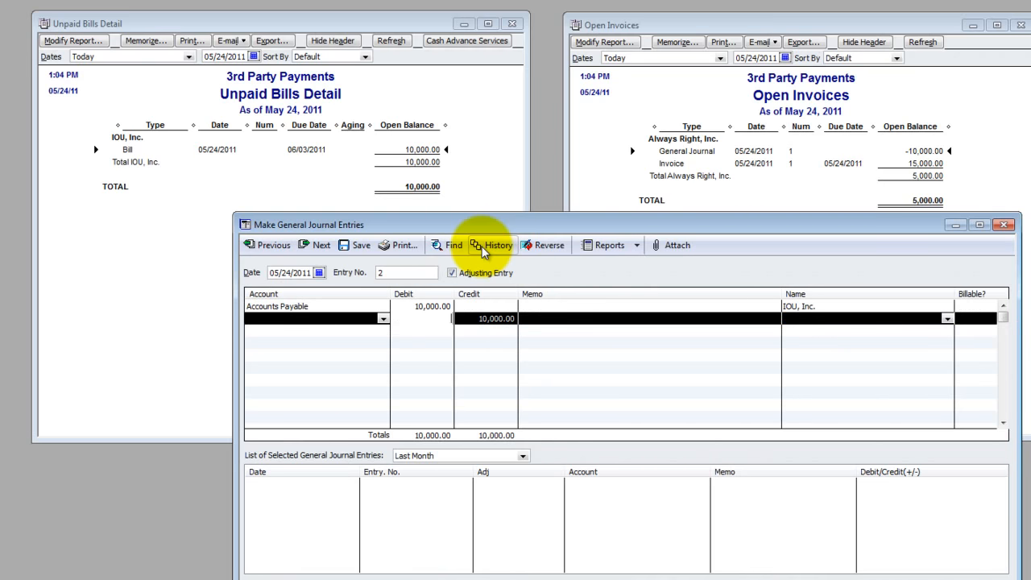
pyautogui.hotkey('shift', 'Tab')
pyautogui.write('Clearing')
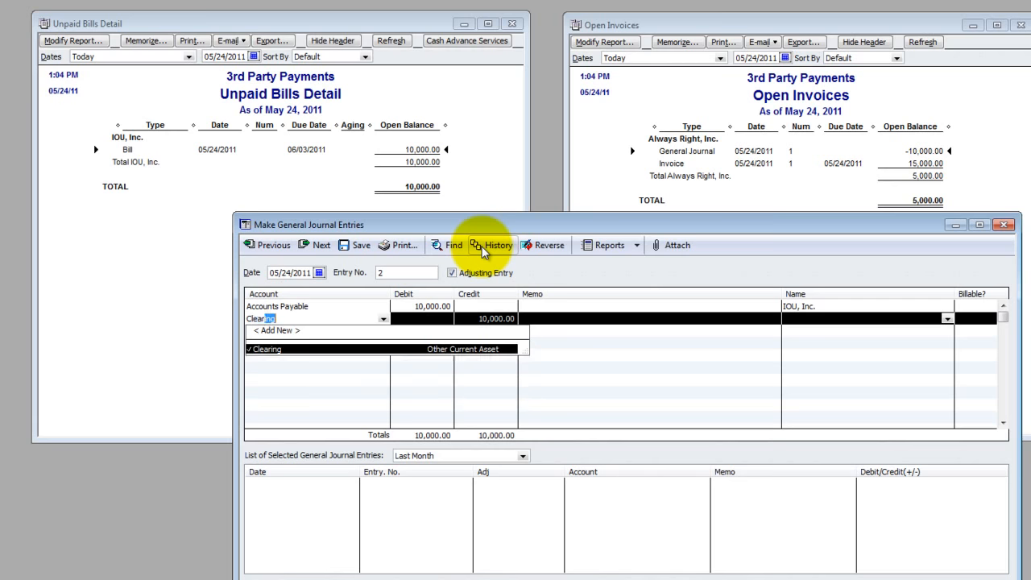
pyautogui.press('Tab')
pyautogui.press('Tab')
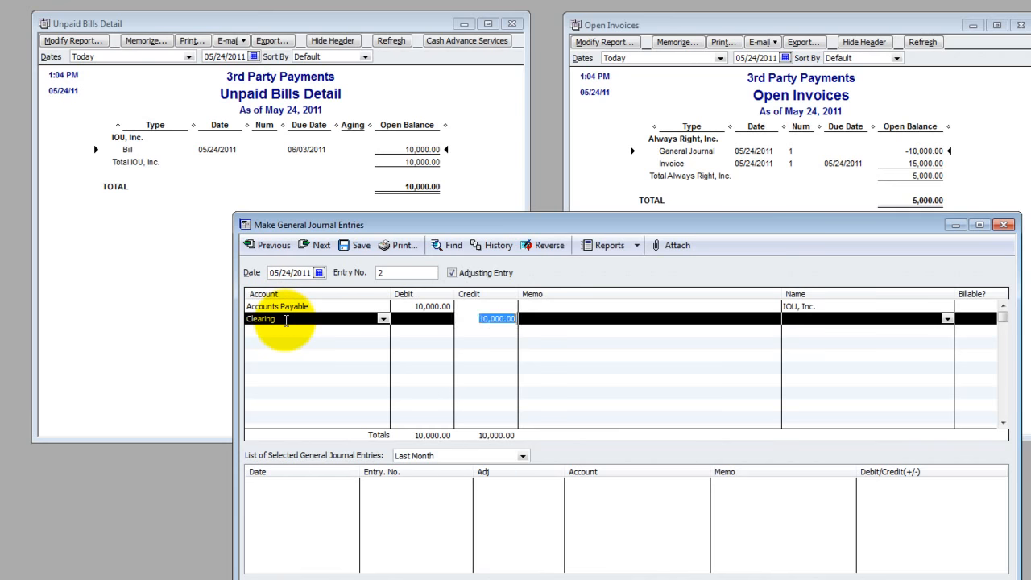
pyautogui.press('Tab')
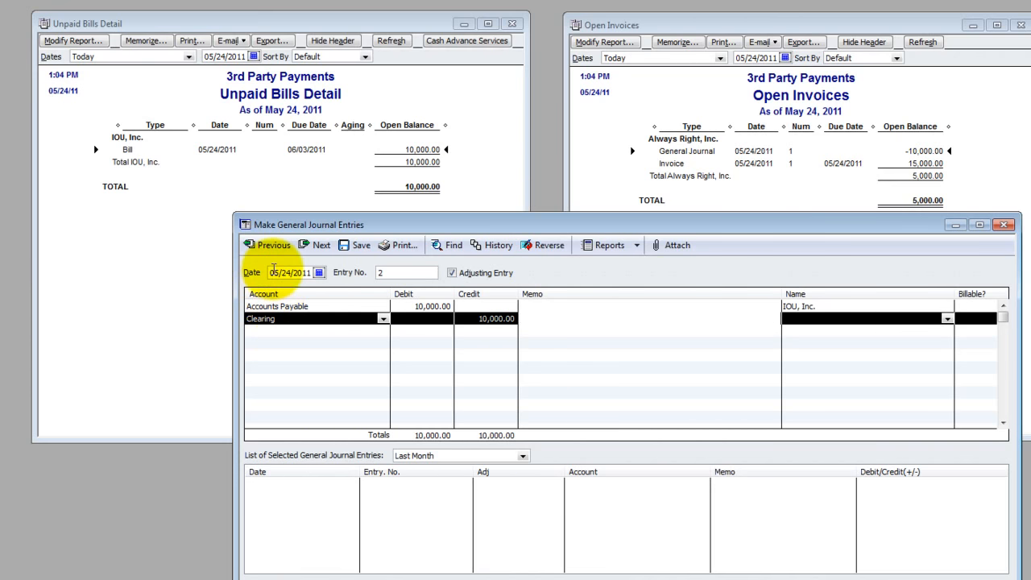
pyautogui.write('Always Right, Inc.')
pyautogui.hotkey('shift', 'Home')
pyautogui.press('Delete')
# - Enter the memo "Always right, inc. Paid IOU $10,000 on my behalf" on both journal lines, and save and close the entry
pyautogui.press('Up')
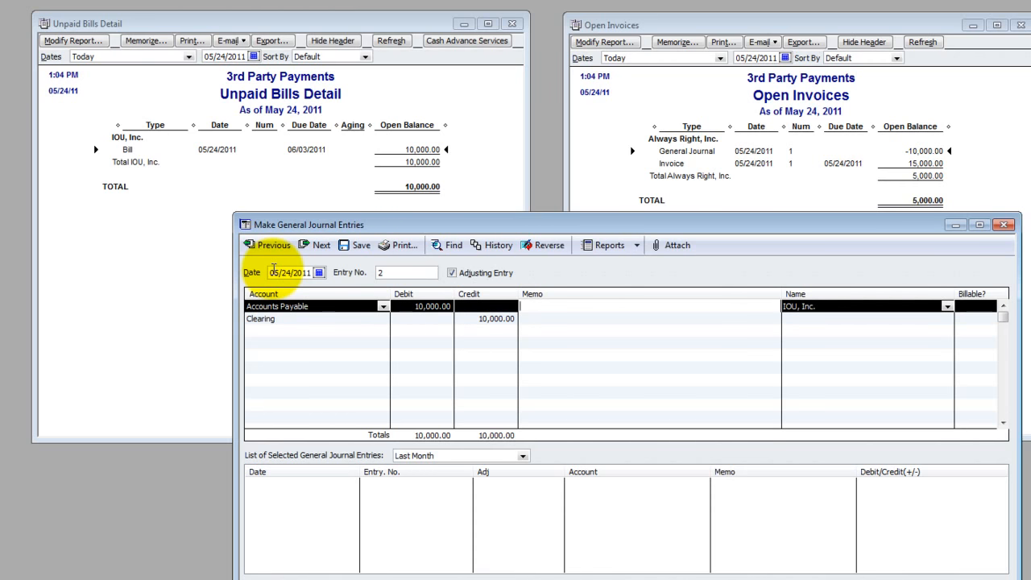
pyautogui.write('Always right, inc. Paid IOU $10,000 on my behal')
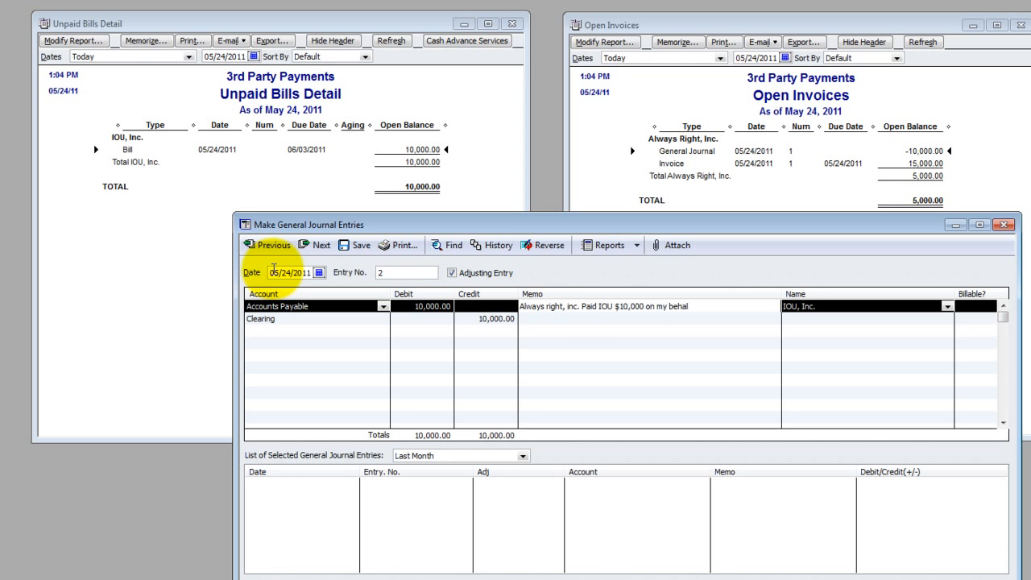
pyautogui.hotkey('shift', 'Home')
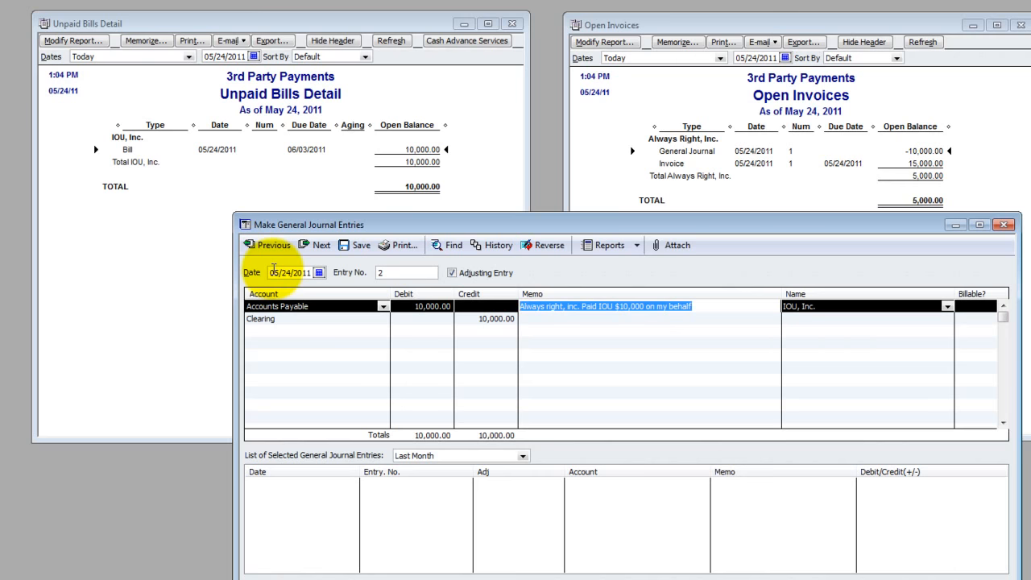
pyautogui.hotkey('ctrl', 'c')
pyautogui.press('Down')
pyautogui.hotkey('ctrl', 'v')
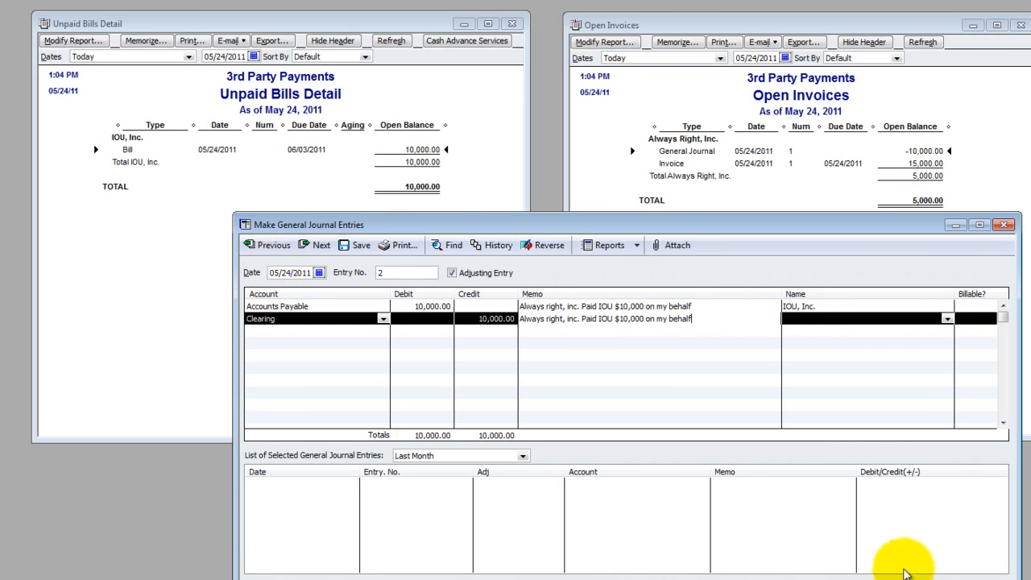
pyautogui.click(854, 573)
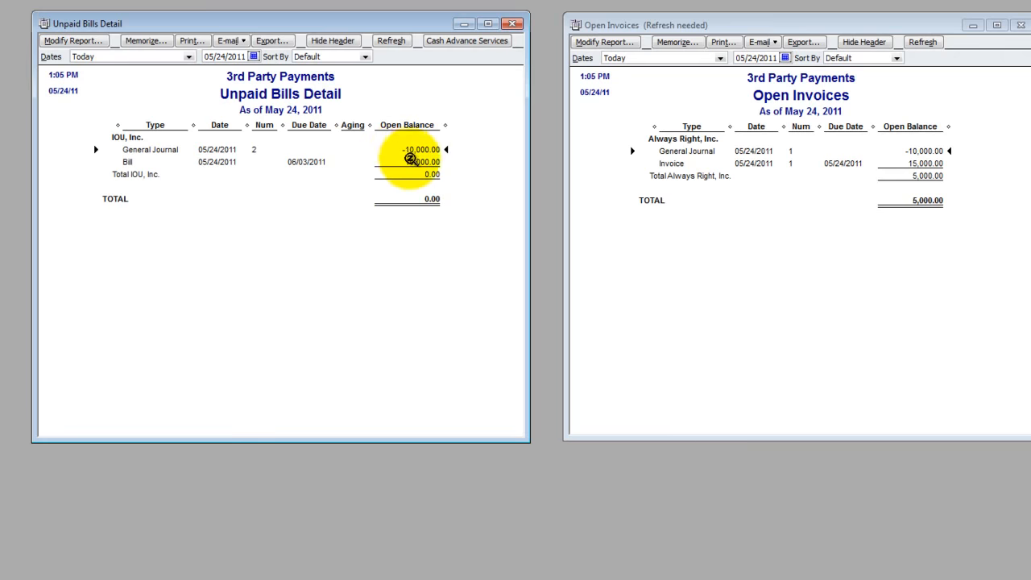
# - Compare the general journal amounts in the Open Invoices and Unpaid Bills Detail reports with the invoice and the bill
pyautogui.click(930, 150)
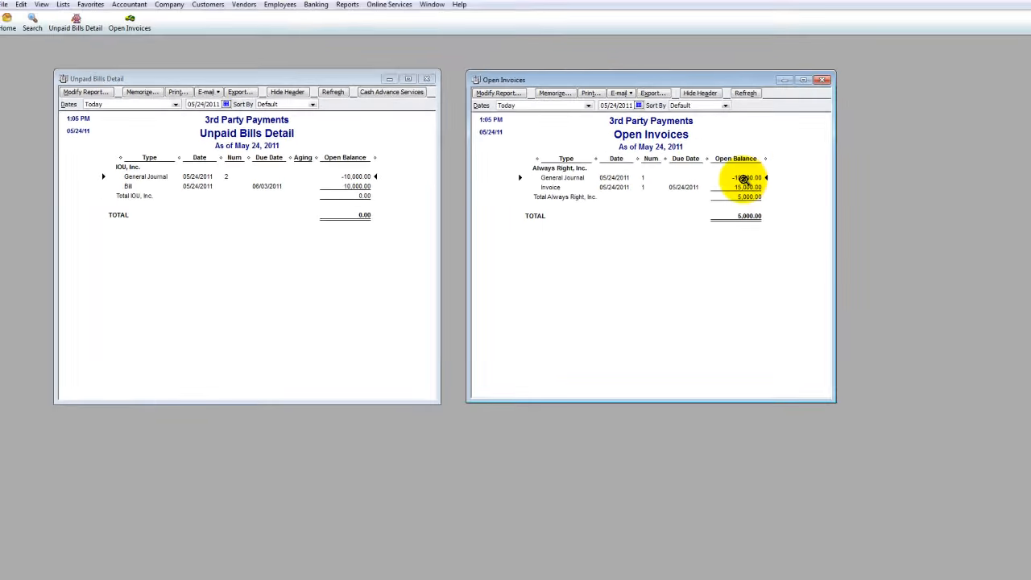
pyautogui.click(348, 176)
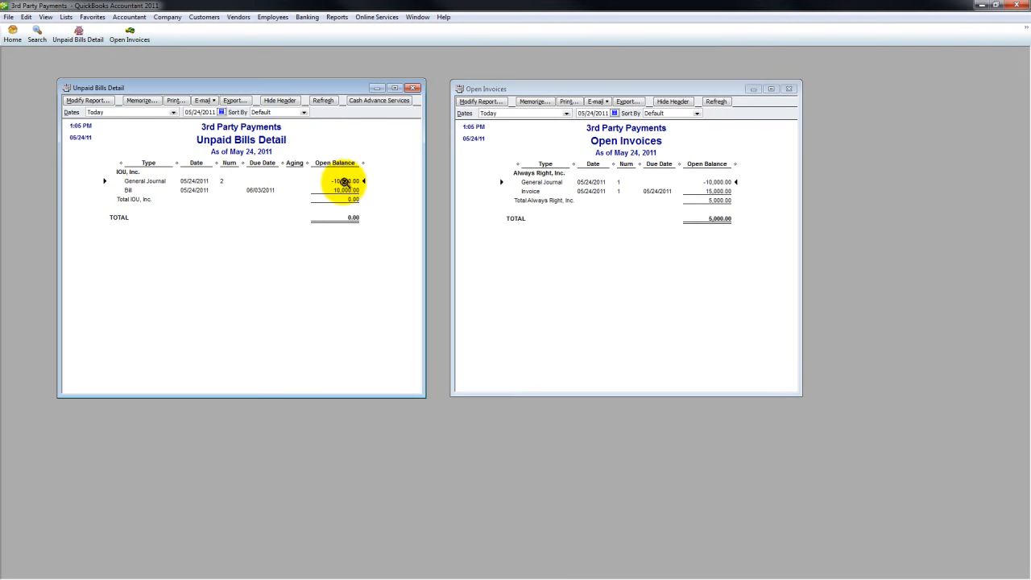
pyautogui.click(720, 188)
pyautogui.click(337, 179)
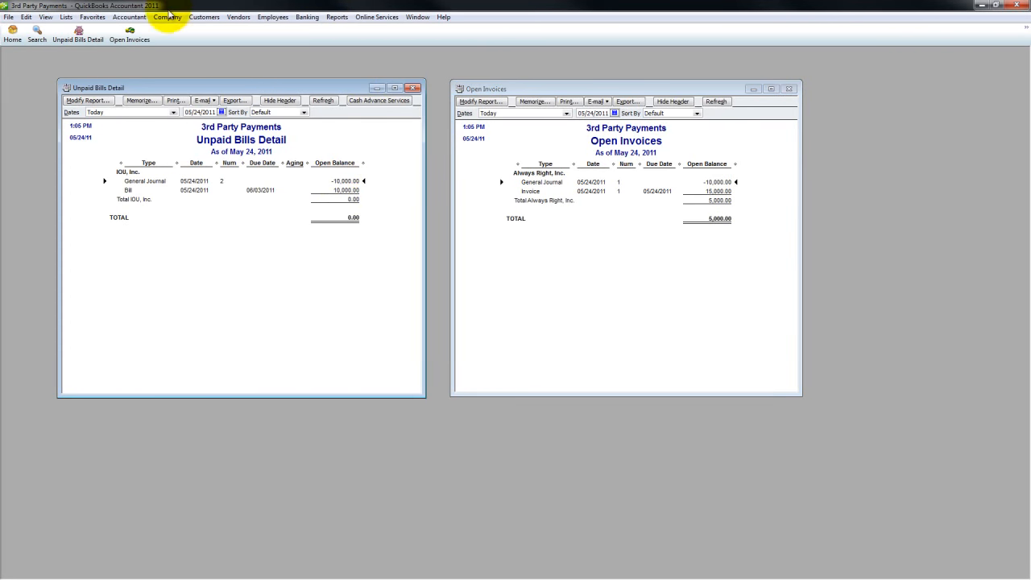
# - Start paying vendor bills and create the required bank account with the name iBank
pyautogui.click(238, 17)
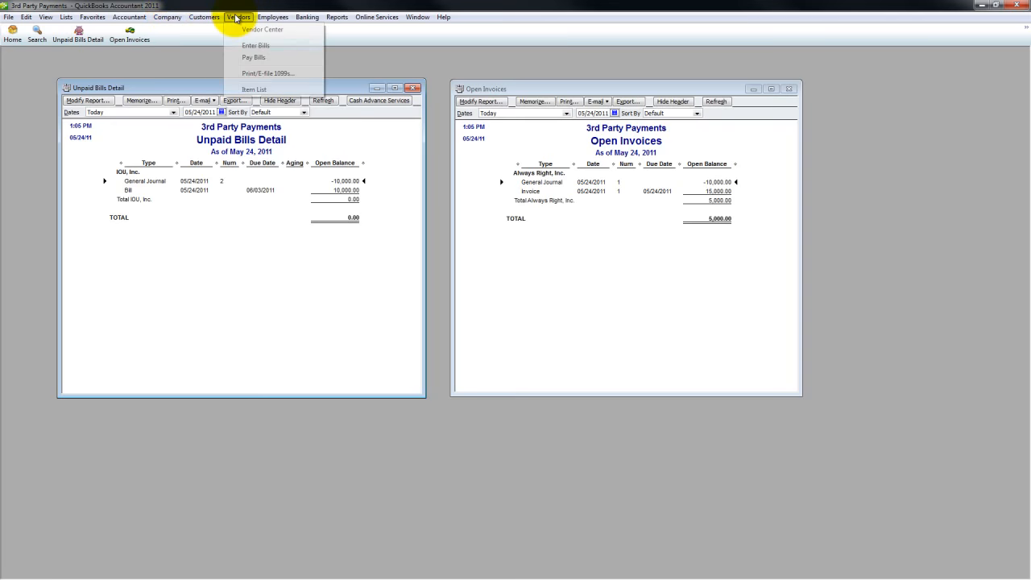
pyautogui.click(252, 57)
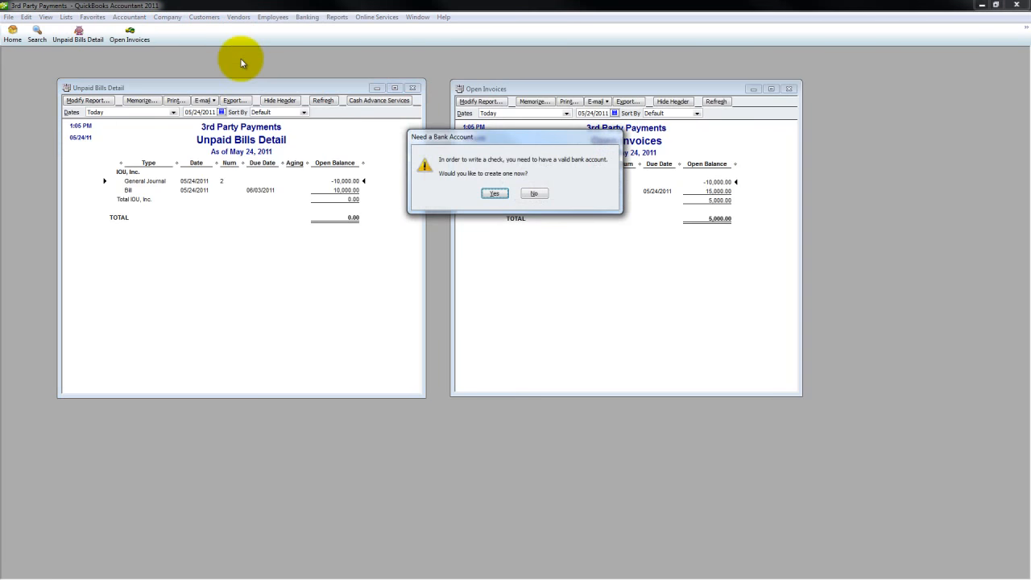
pyautogui.click(494, 197)
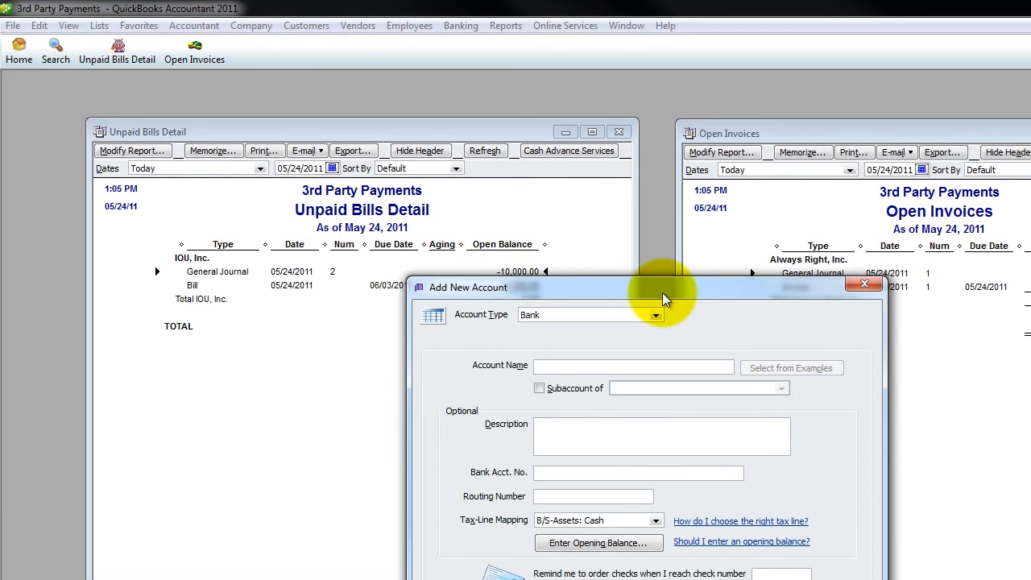
pyautogui.write('Bank')
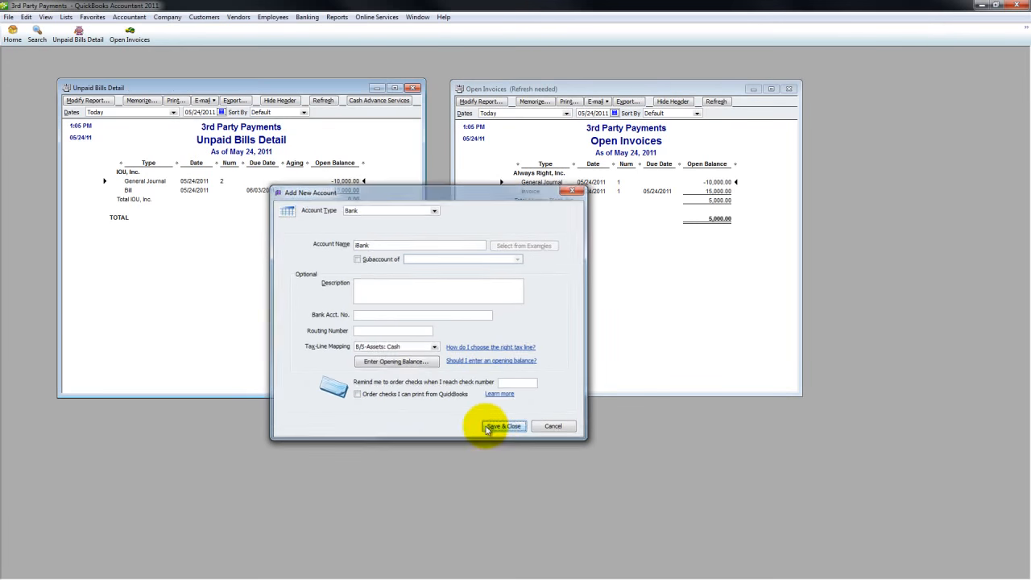
pyautogui.click(500, 429)
# - Pay IOU, Inc.'s 10,000 bill by applying the full 10,000 journal credit, and finish the payment summary
pyautogui.moveTo(231, 104); pyautogui.dragTo(462, 235)
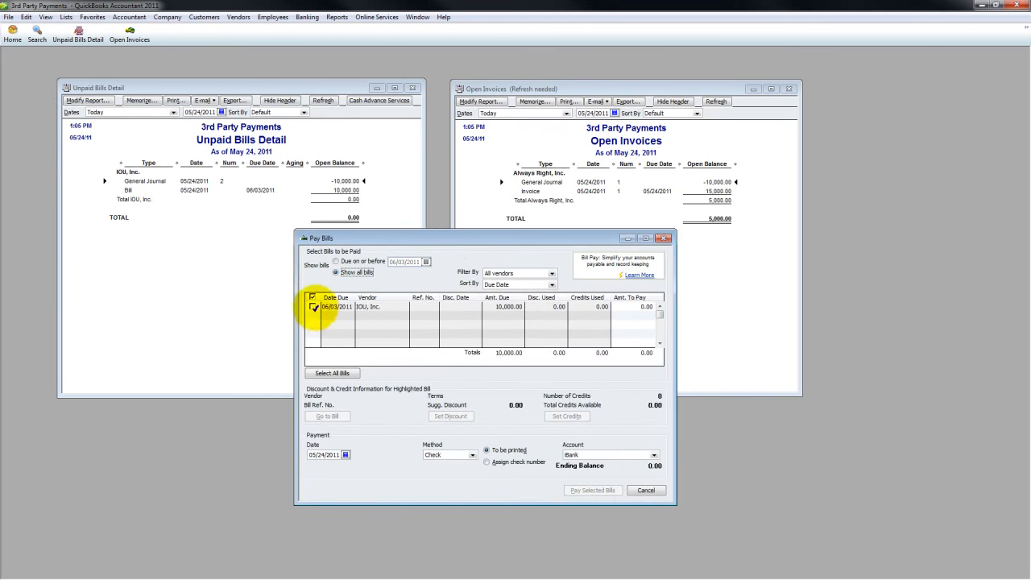
pyautogui.click(312, 306)
pyautogui.moveTo(675, 503); pyautogui.dragTo(822, 543)
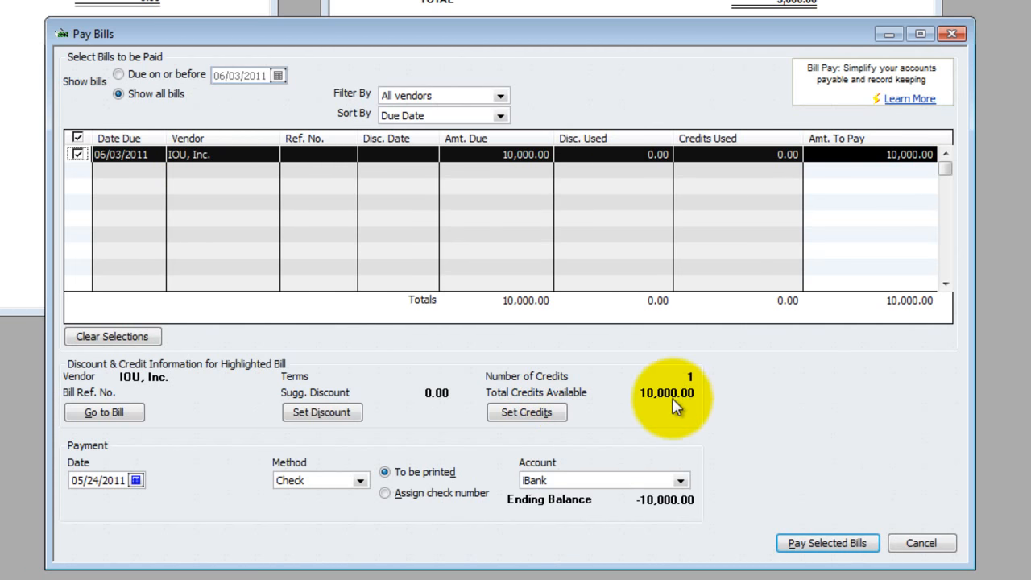
pyautogui.click(532, 413)
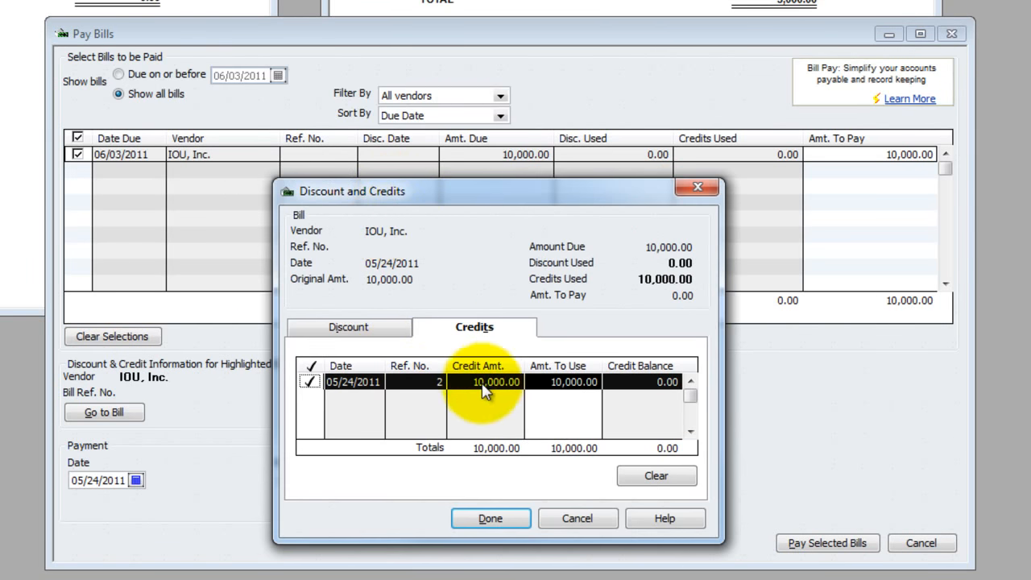
pyautogui.click(483, 518)
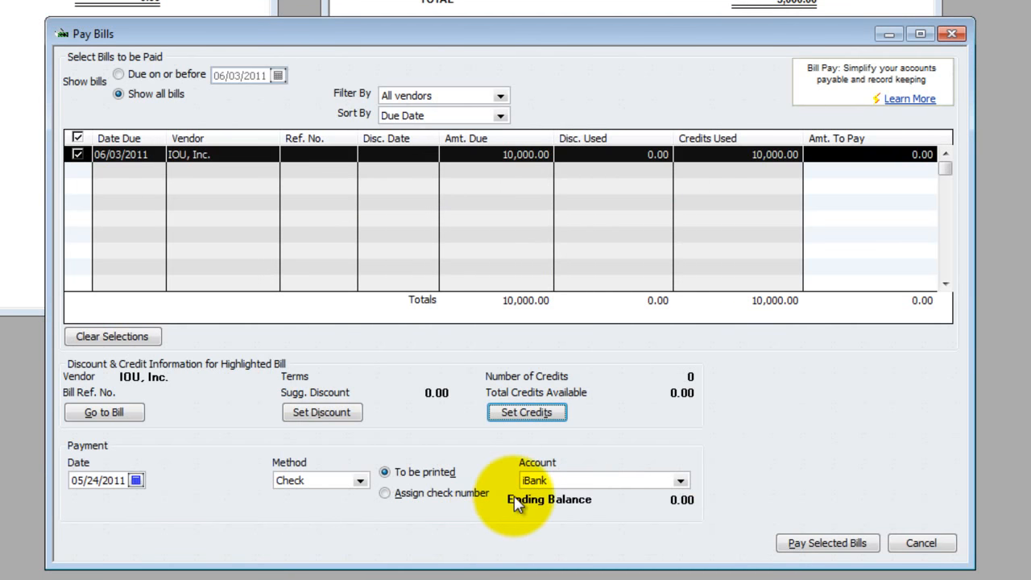
pyautogui.click(815, 545)
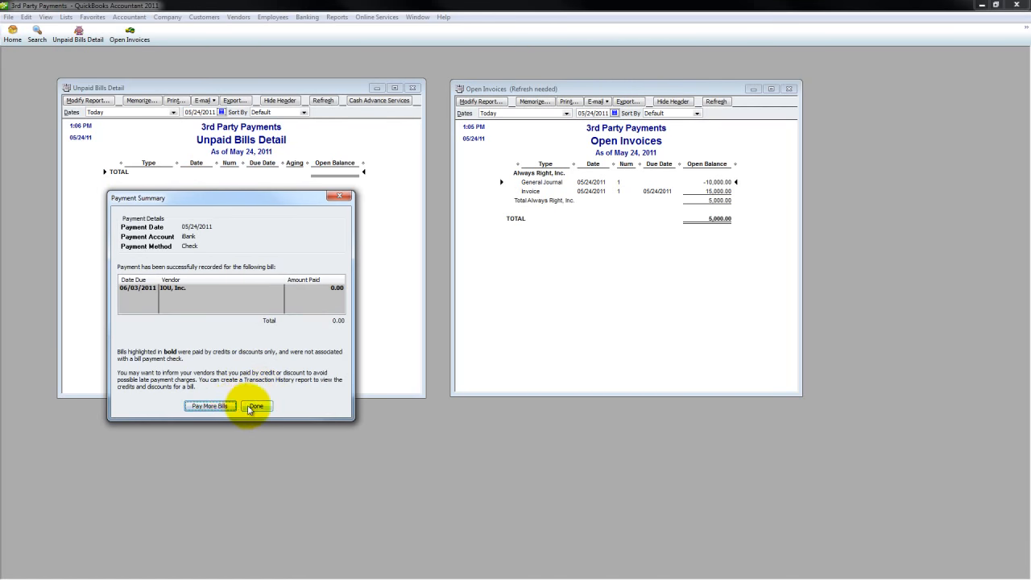
pyautogui.click(255, 406)
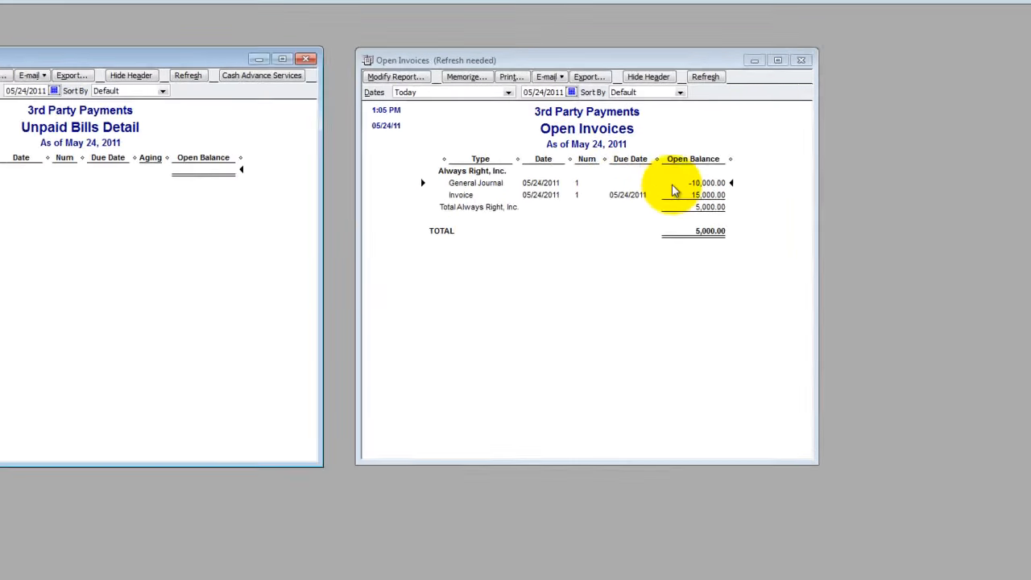
# - Start receiving a customer payment from Always Right, Inc., declining the payment interview
pyautogui.click(710, 184)
pyautogui.click(677, 198)
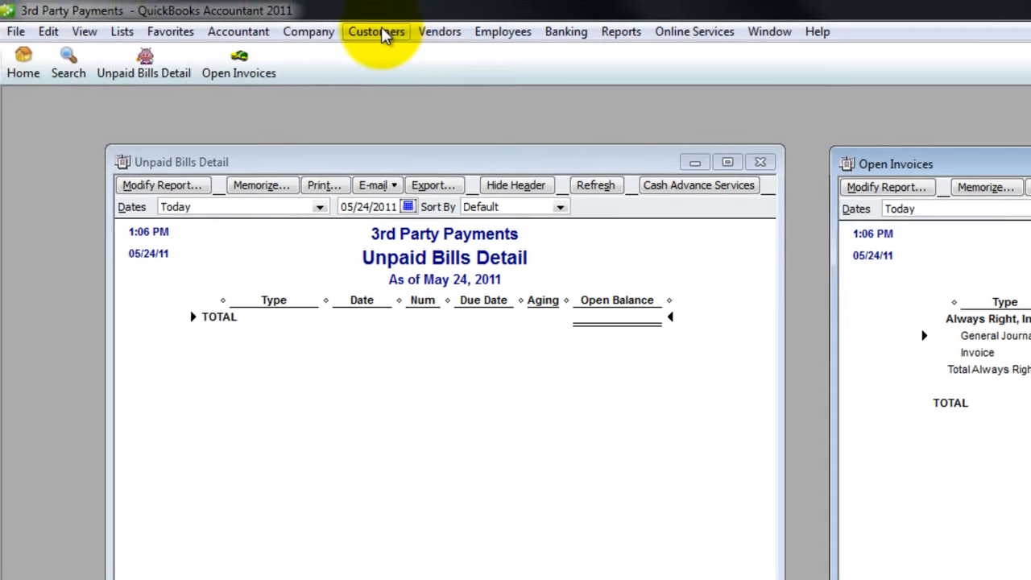
pyautogui.click(378, 32)
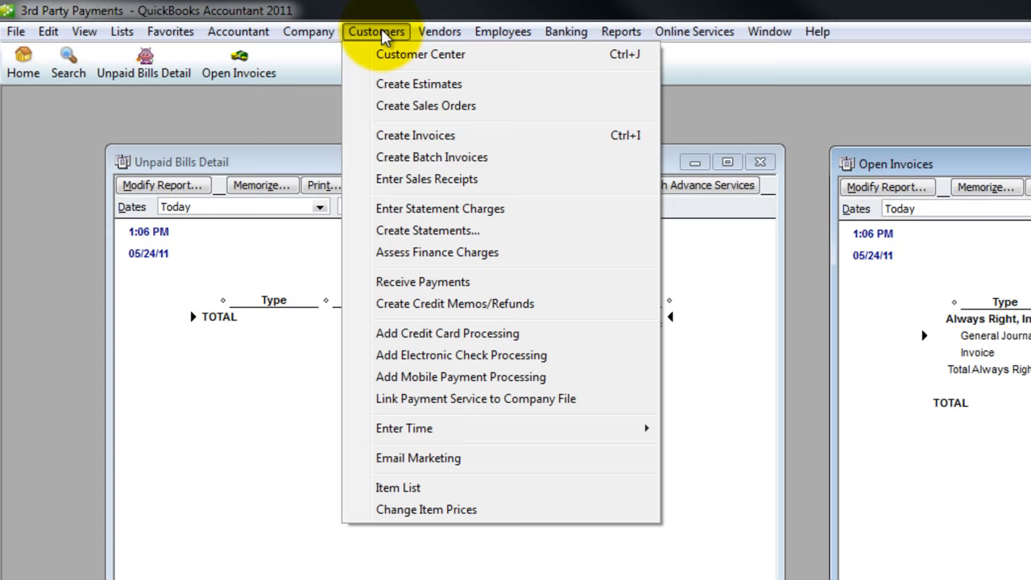
pyautogui.click(423, 282)
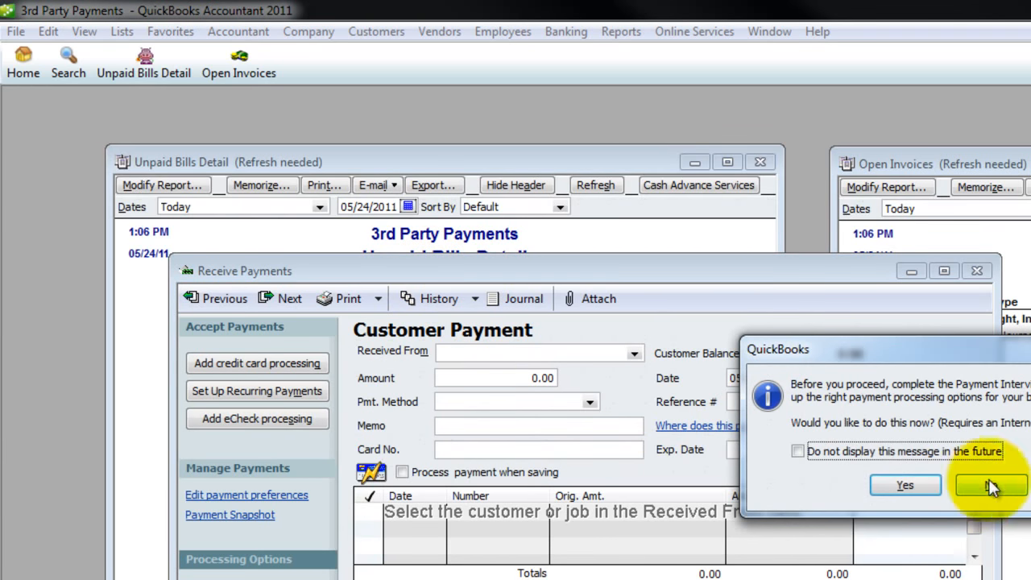
pyautogui.click(991, 486)
pyautogui.click(494, 354)
pyautogui.write('Always Right, Inc.')
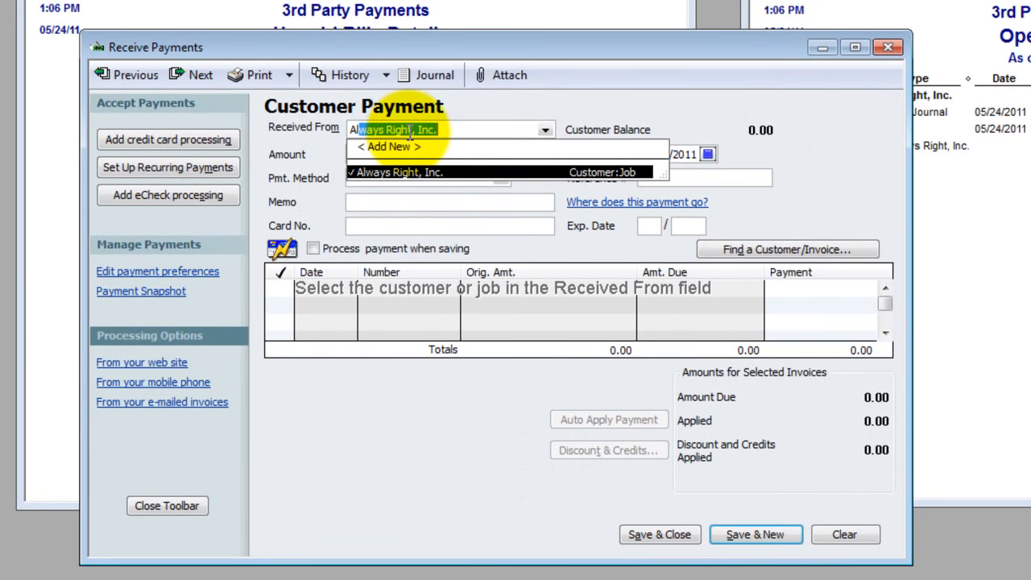
pyautogui.press('Tab')
# - Set the payment amount to 5,000, the payment method to Check and the check number to 1234
pyautogui.moveTo(484, 48); pyautogui.dragTo(741, 211)
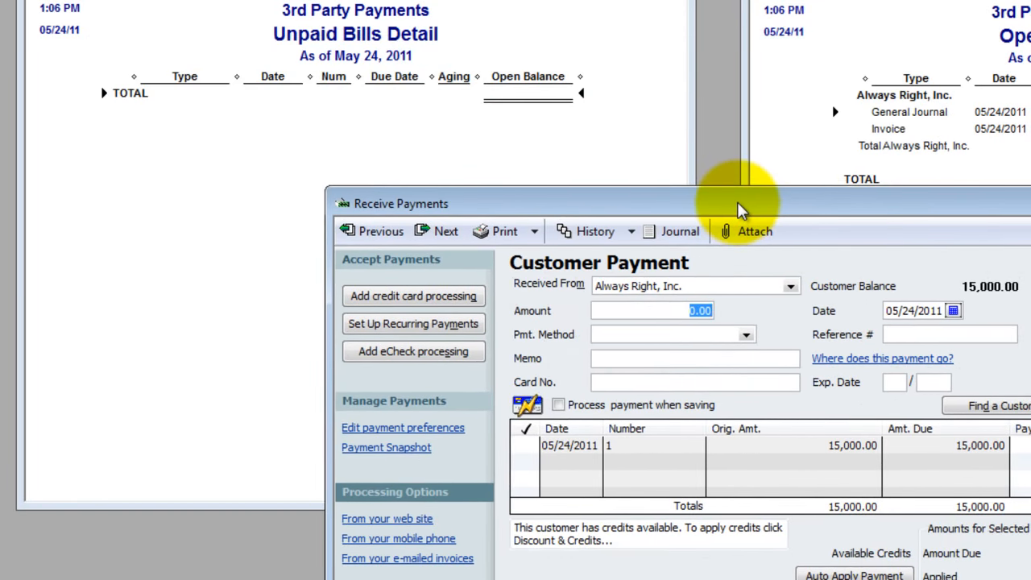
pyautogui.write('5000')
pyautogui.press('Tab')
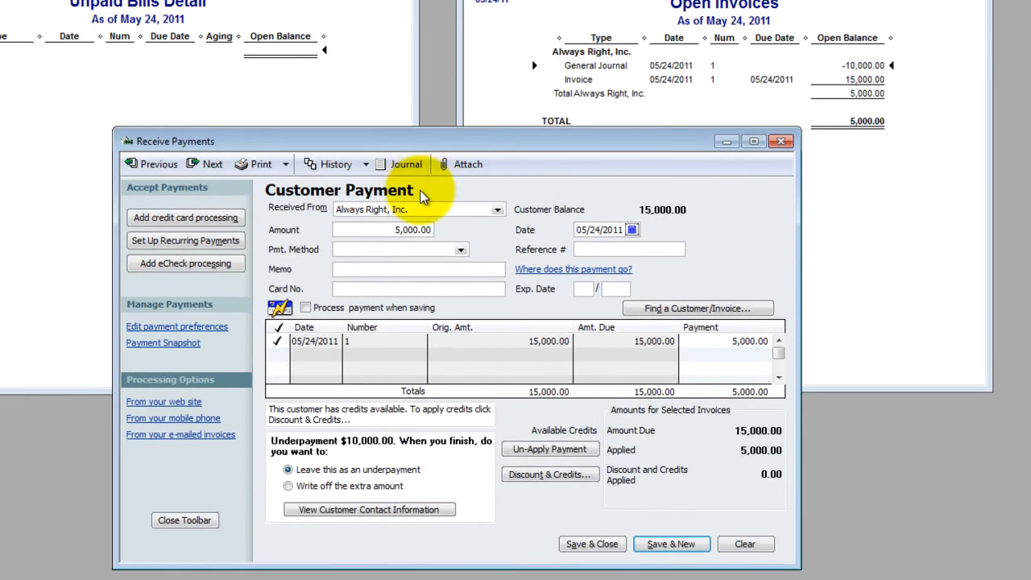
pyautogui.press('Tab')
pyautogui.write('check')
pyautogui.press('Tab')
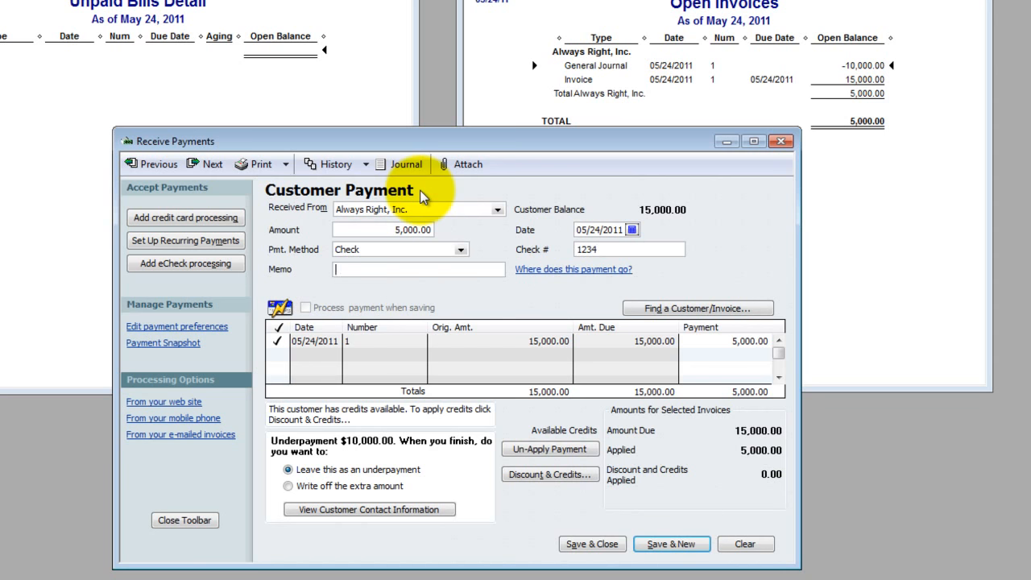
# - Enlarge the payment window and apply the available 10,000 credit to Always Right, Inc.'s 15,000 invoice
pyautogui.moveTo(479, 141); pyautogui.dragTo(416, 96)
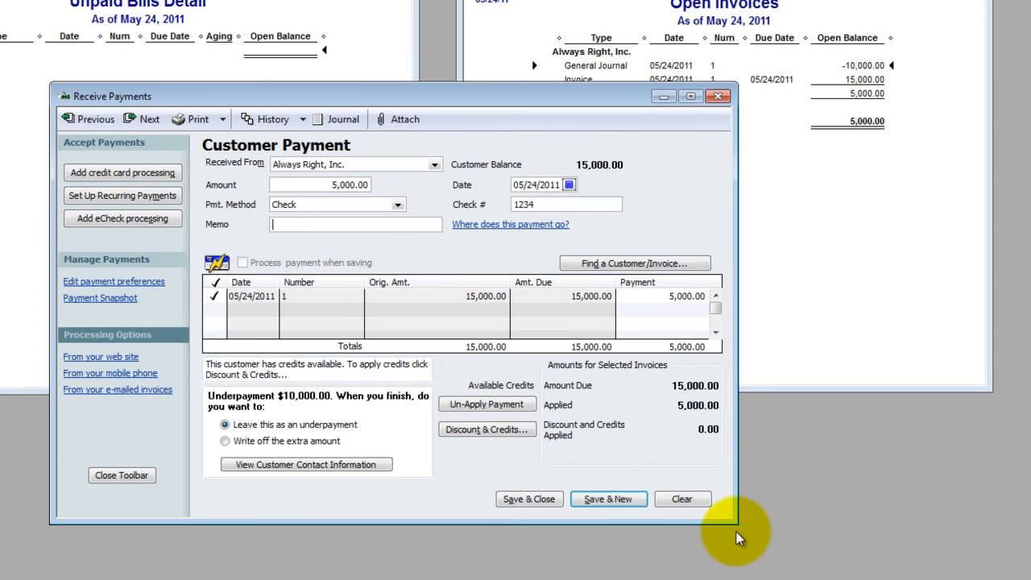
pyautogui.moveTo(737, 523); pyautogui.dragTo(864, 569)
pyautogui.click(775, 296)
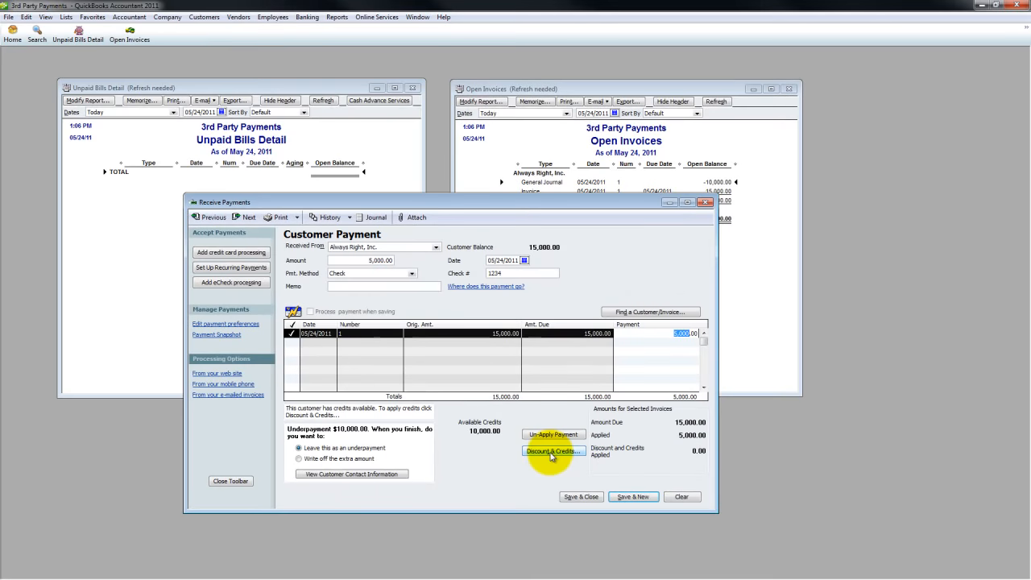
pyautogui.click(613, 476)
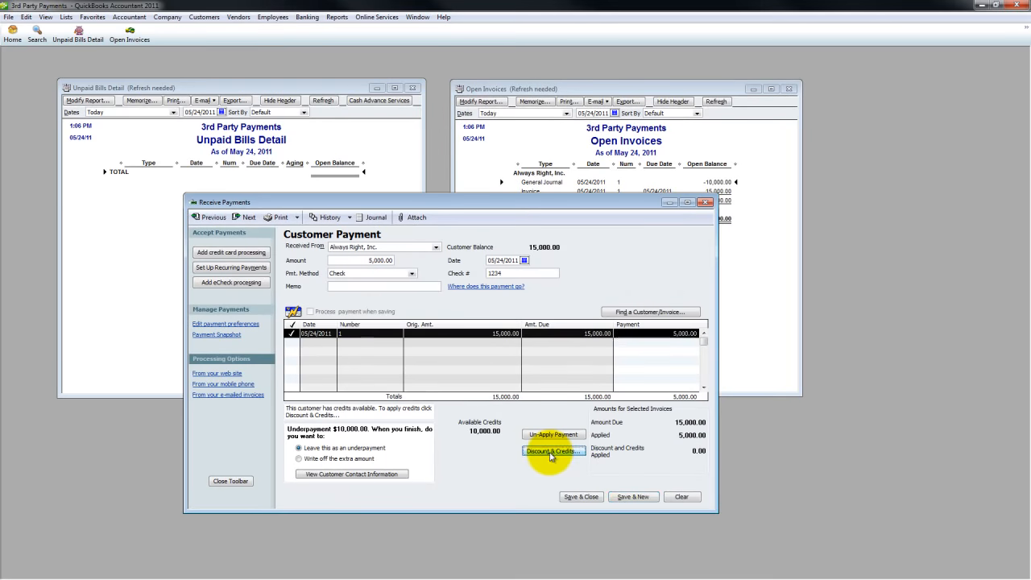
pyautogui.moveTo(506, 325); pyautogui.dragTo(332, 271)
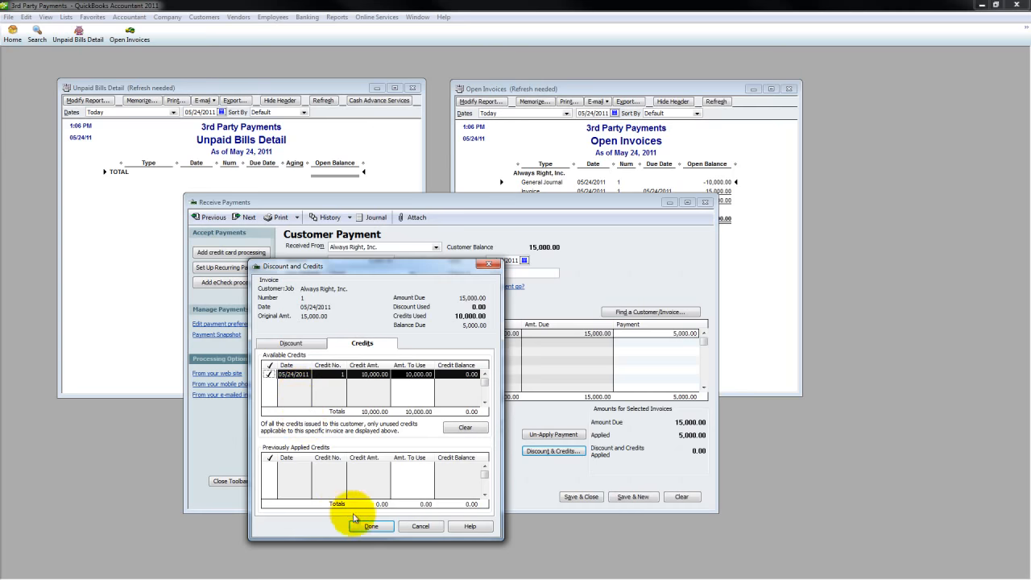
pyautogui.click(369, 526)
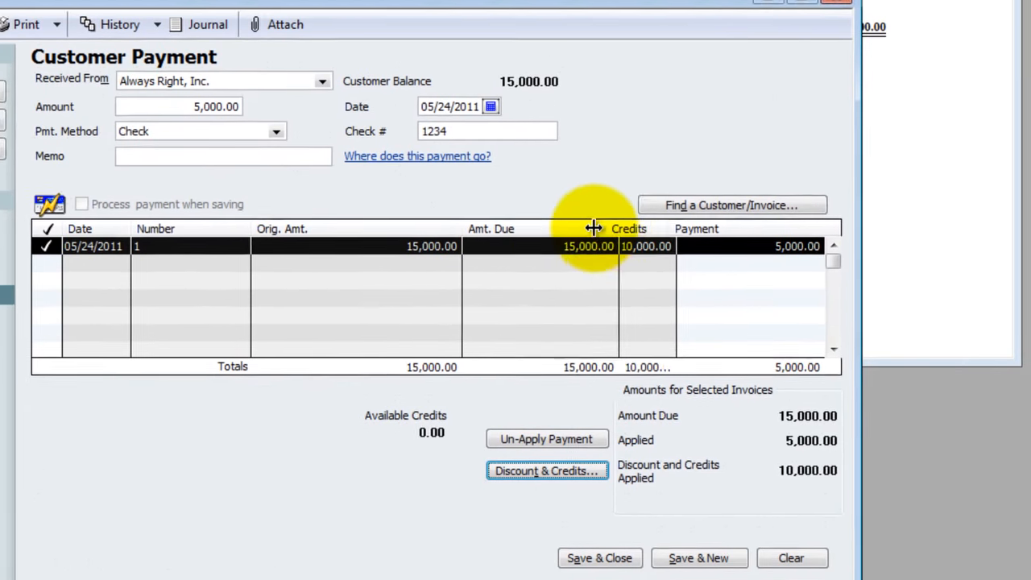
# - Widen the Credits column to check the invoice's credit and payment amounts, and save and close the customer payment
pyautogui.moveTo(594, 324); pyautogui.dragTo(564, 324)
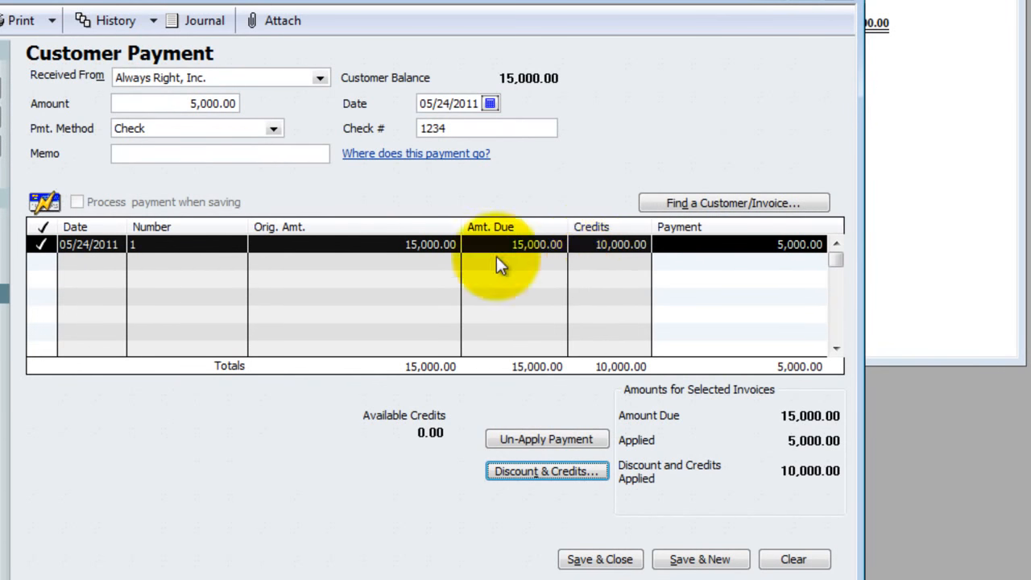
pyautogui.click(606, 244)
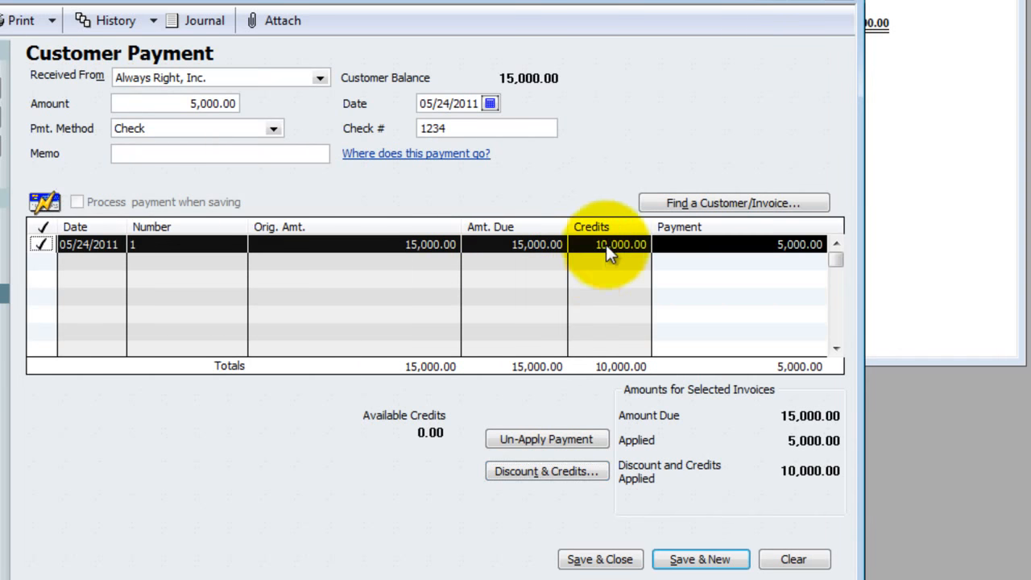
pyautogui.moveTo(742, 245); pyautogui.dragTo(807, 252)
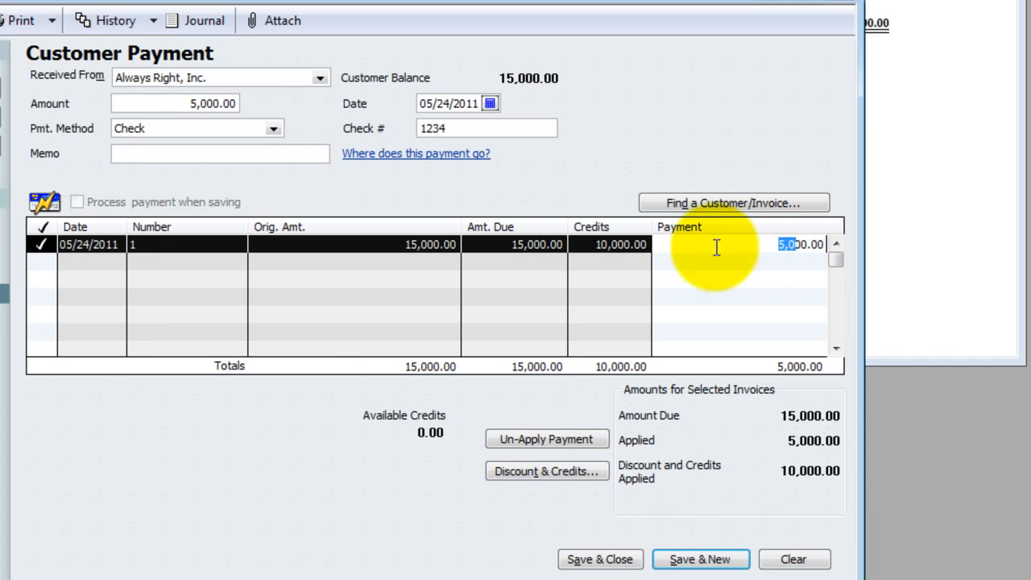
pyautogui.click(600, 559)
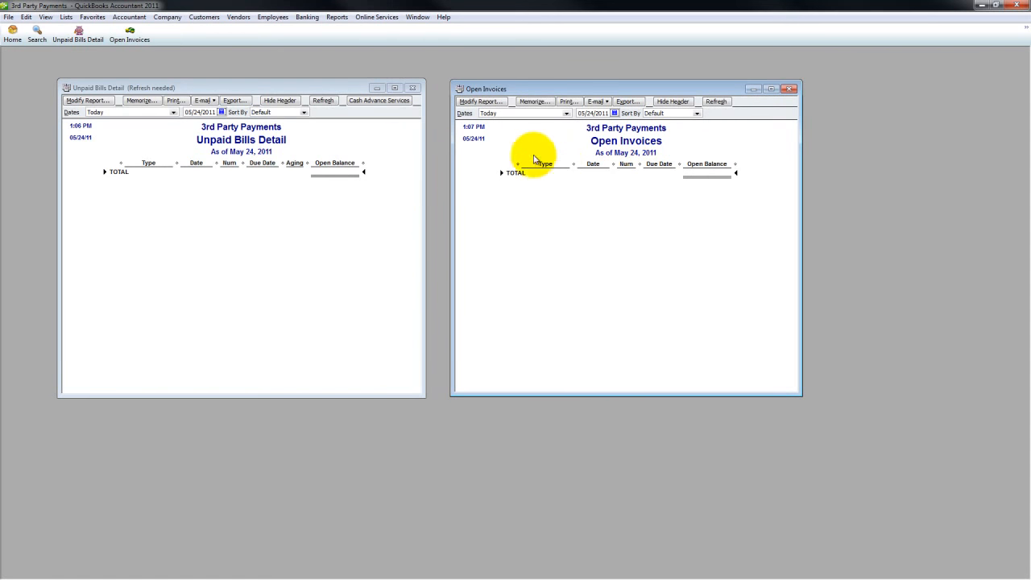
# - Close the Open Invoices and Unpaid Bills Detail reports without memorizing them
pyautogui.click(790, 88)
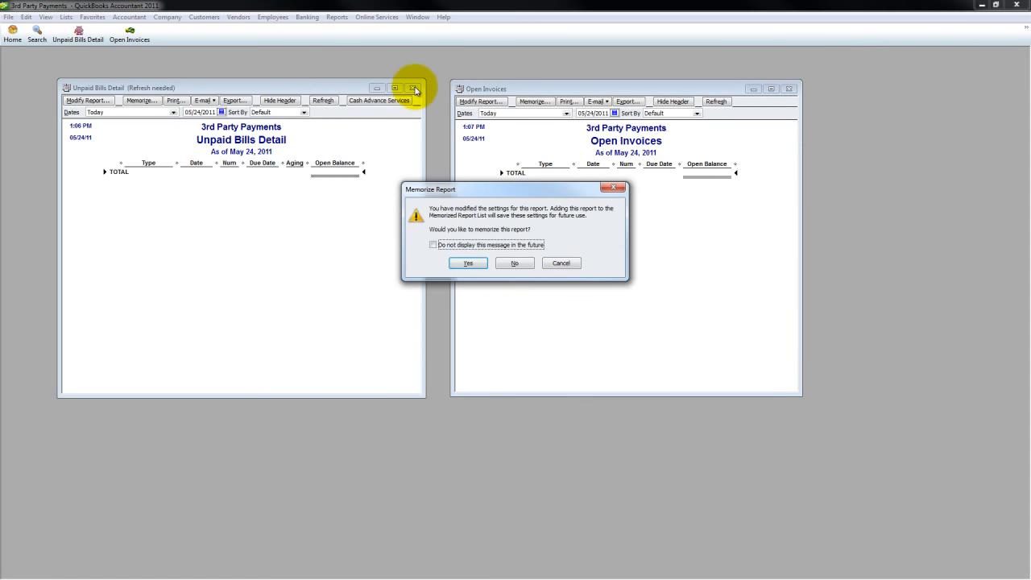
pyautogui.click(514, 263)
pyautogui.click(414, 88)
# - Deposit Always Right, Inc.'s 5,000 check payment into the iBank account, and save and close the deposit
pyautogui.click(303, 17)
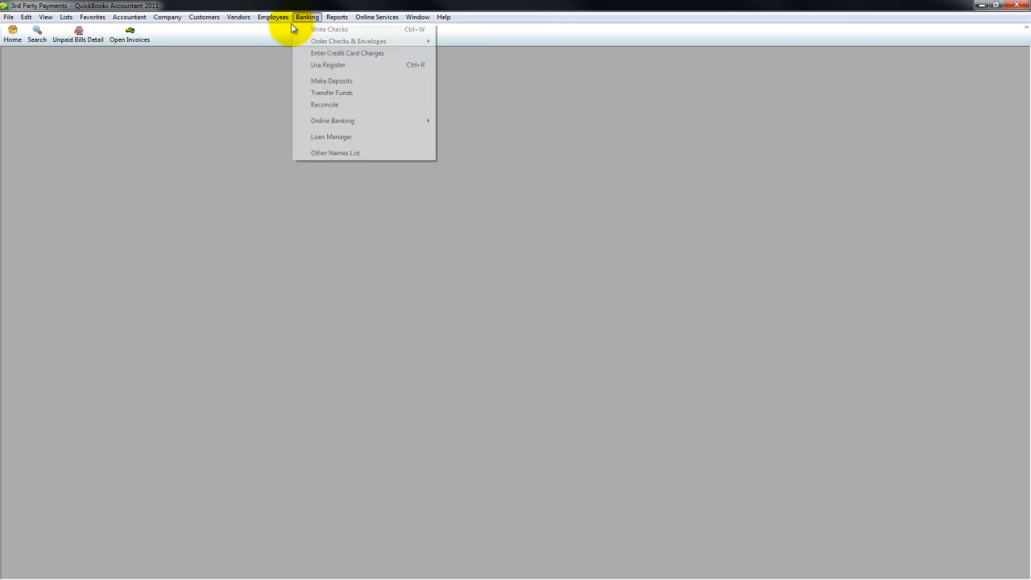
pyautogui.click(328, 83)
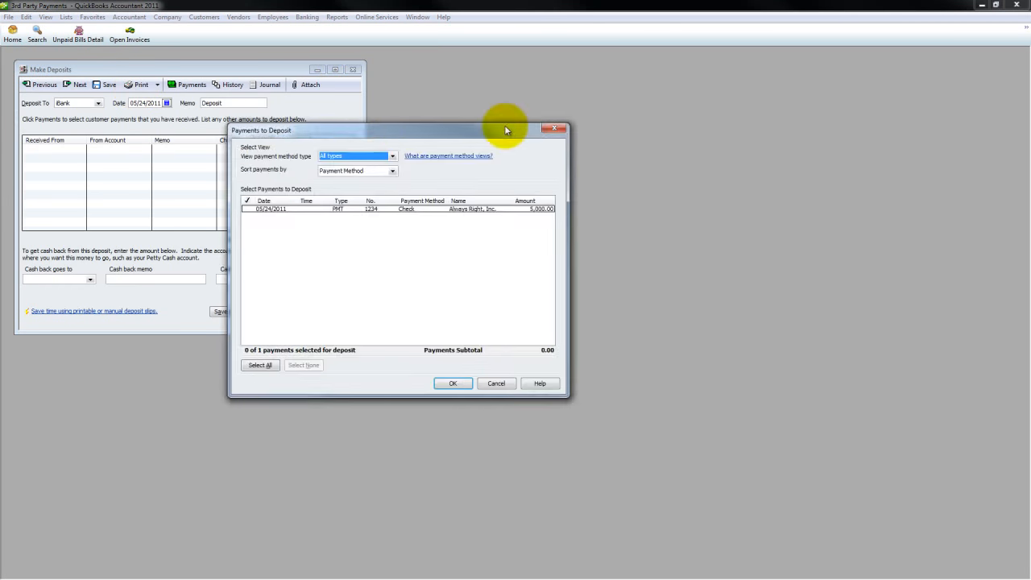
pyautogui.click(397, 203)
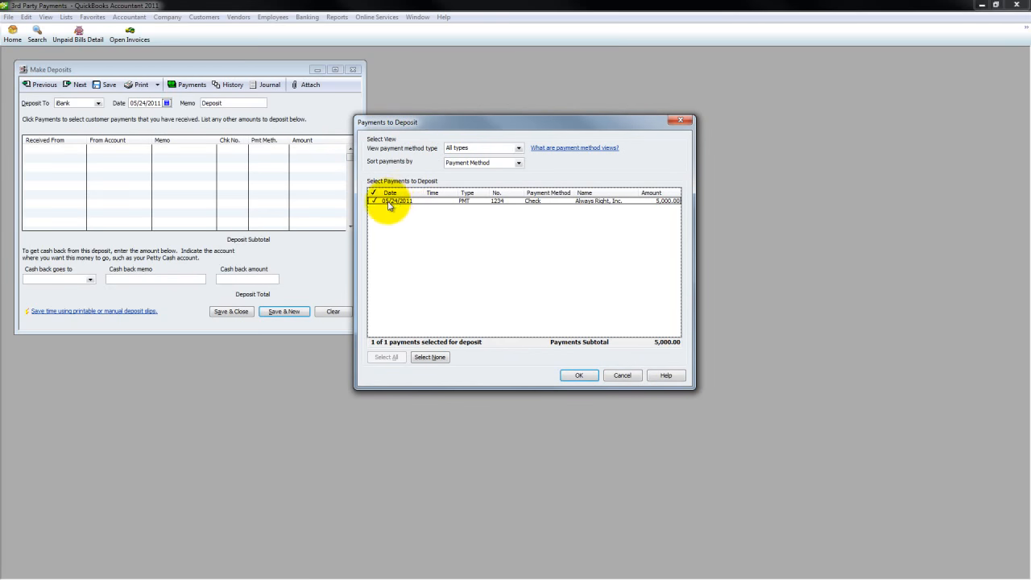
pyautogui.click(580, 376)
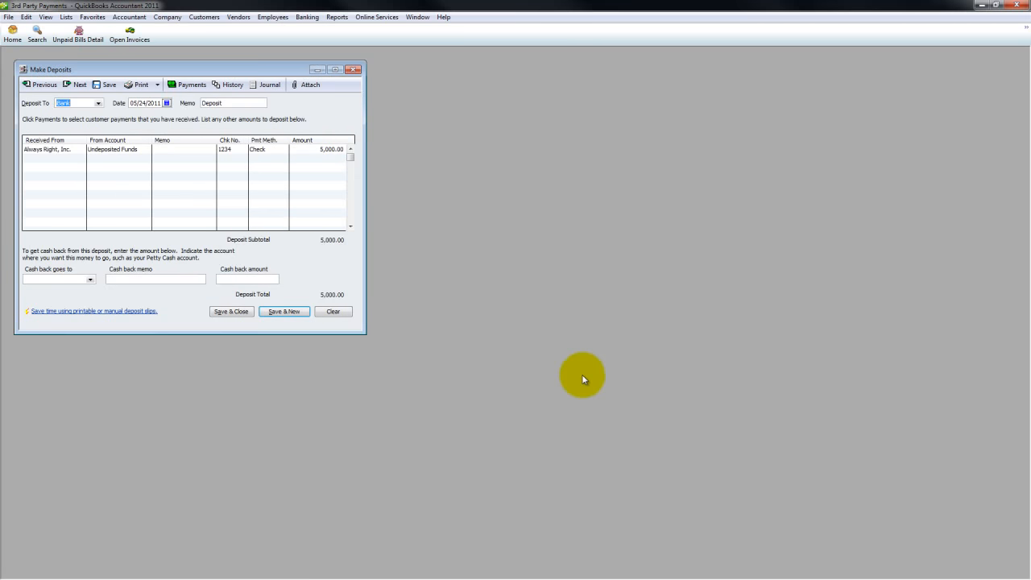
pyautogui.click(240, 314)
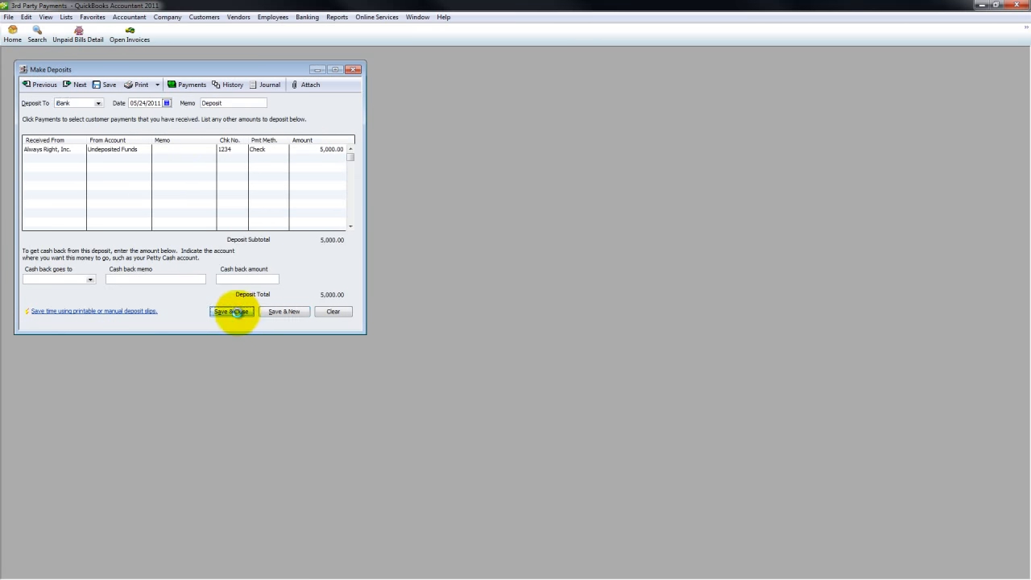